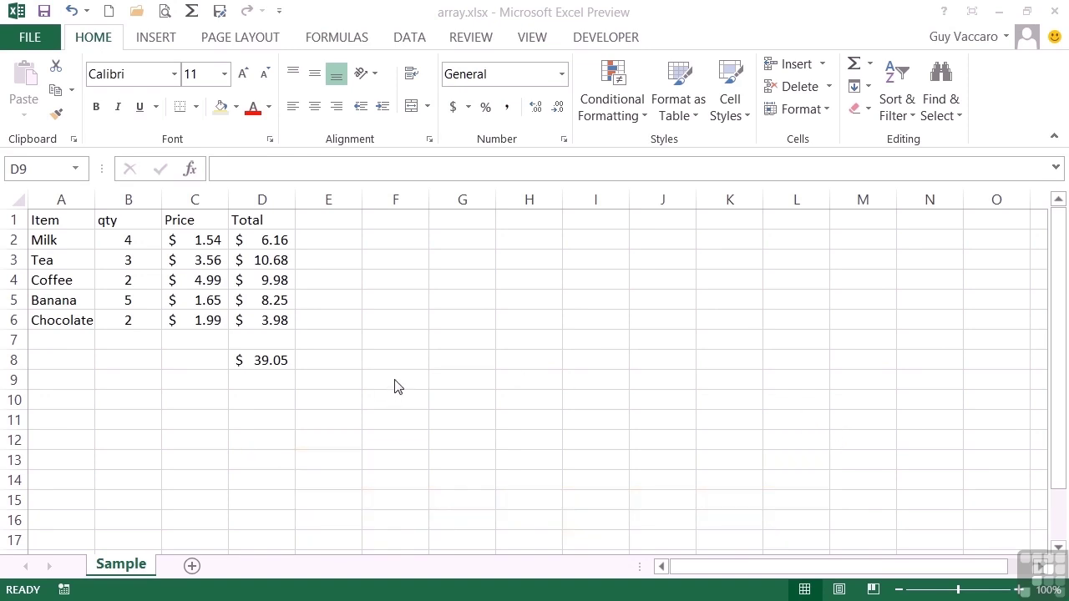
Inspect the formulas behind the Milk row's total in D2 and the overall total in D8.
key("alt+Tab")
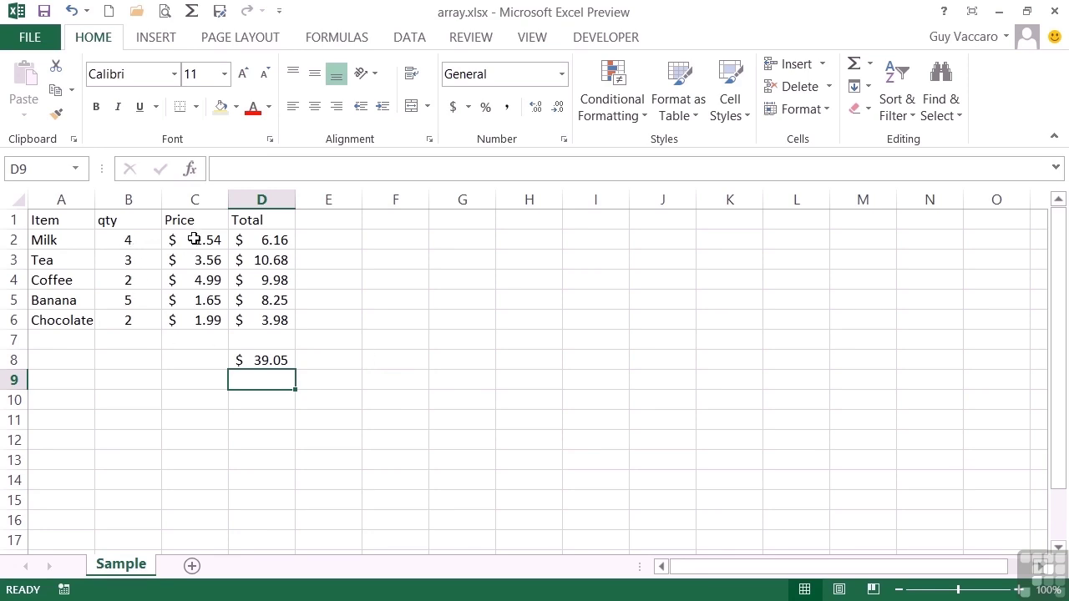
left_click(264, 239)
left_click(271, 360)
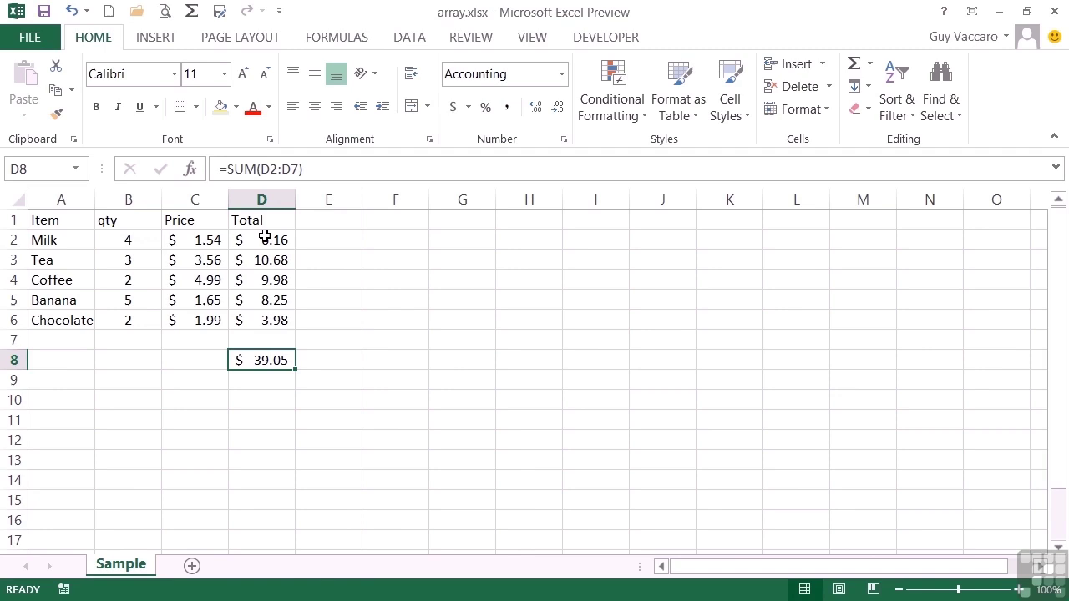
Enter the label "Grand Total" in cell H2 and widen column H to fit it.
left_click(454, 241)
key("Right")
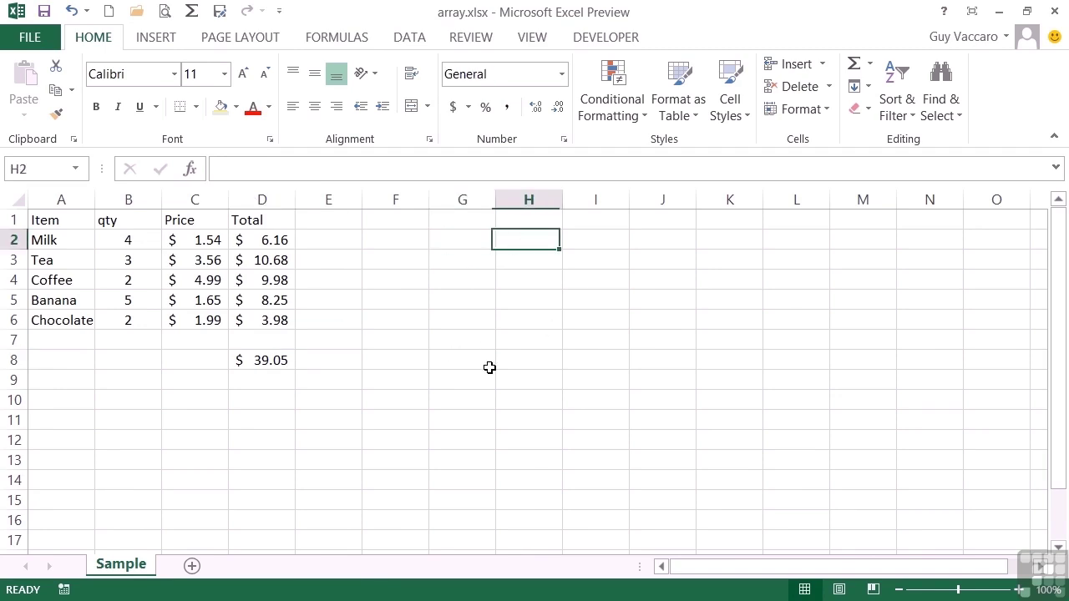
type("GrandTotal")
key("Tab")
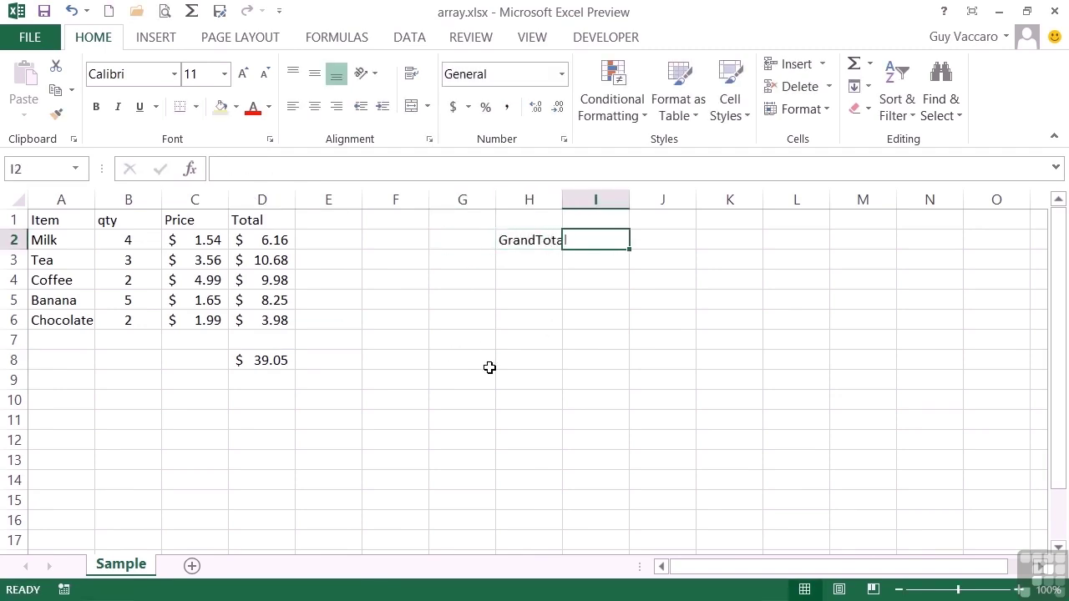
left_click(529, 239)
left_click(254, 169)
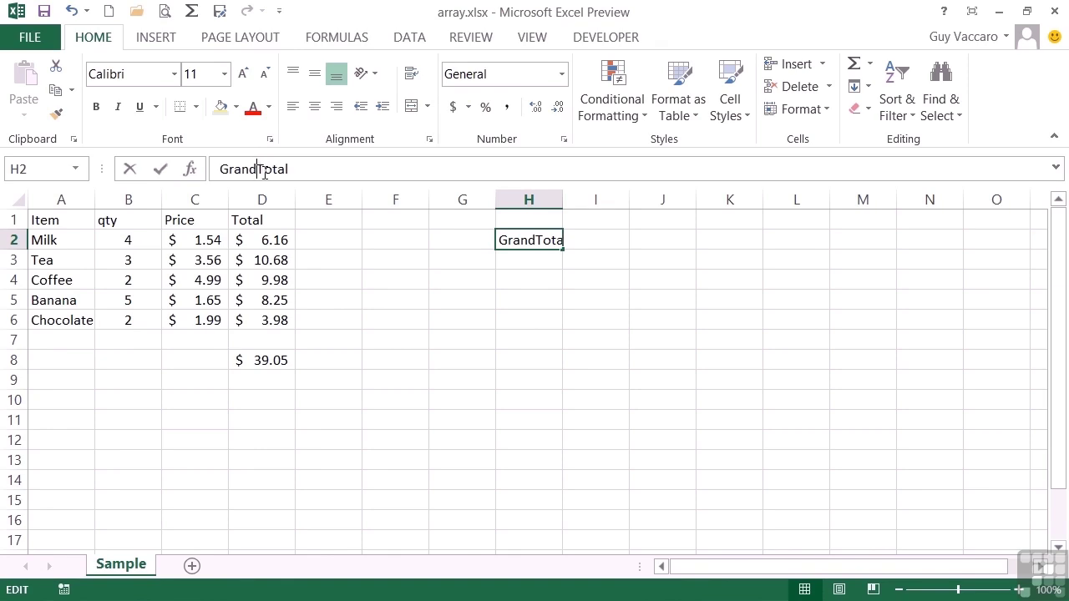
key("Tab")
left_click_drag(564, 200, 585, 199)
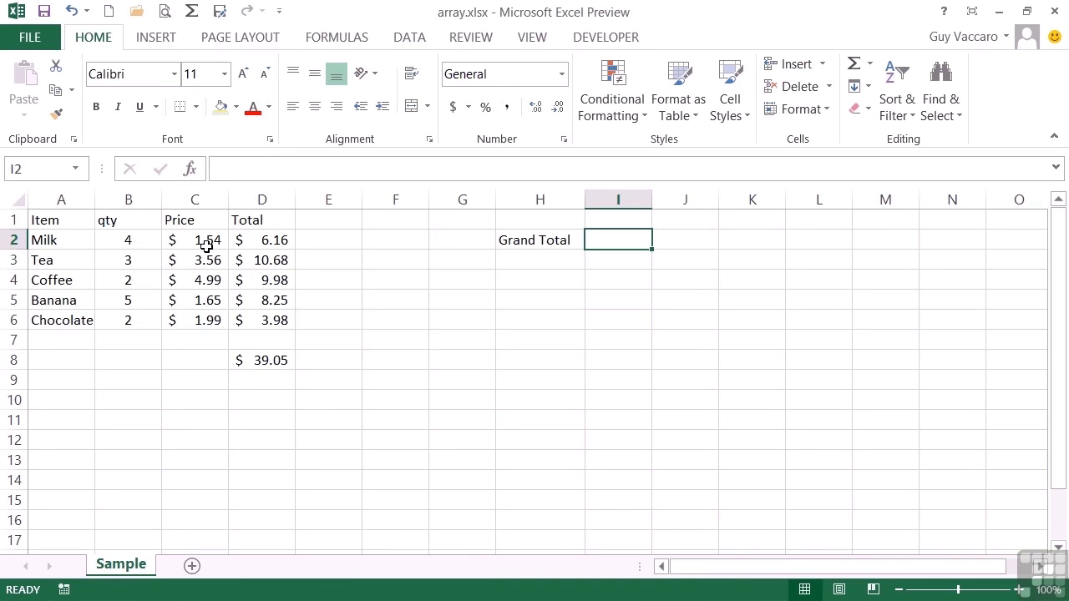
Enter the formula =(B2:B6)*(C2:C6) in cell I2 as an ordinary formula multiplying quantities by prices.
type("=")
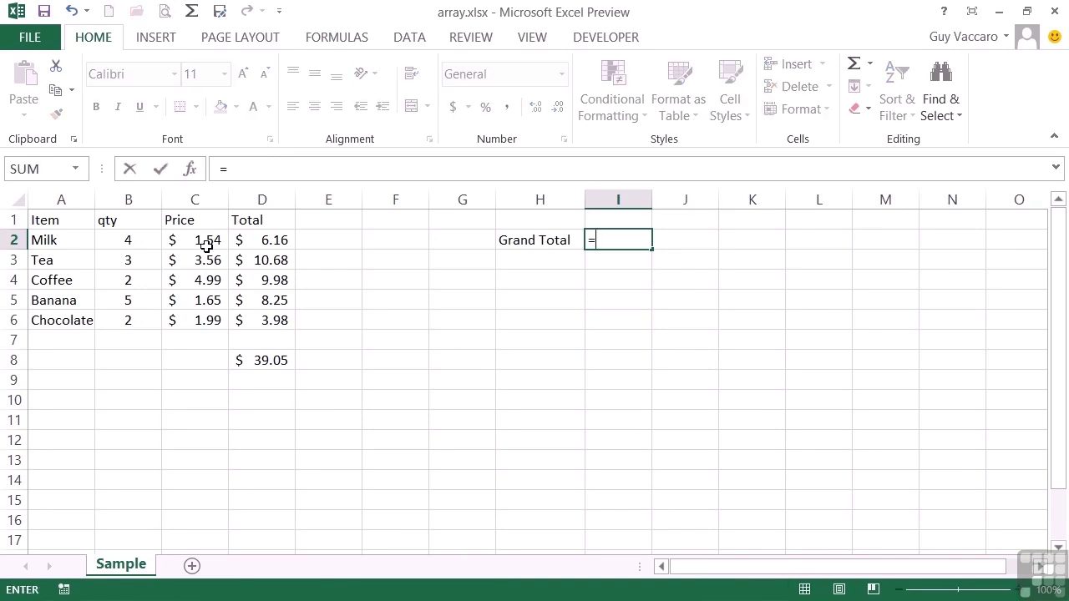
left_click_drag(145, 240, 135, 325)
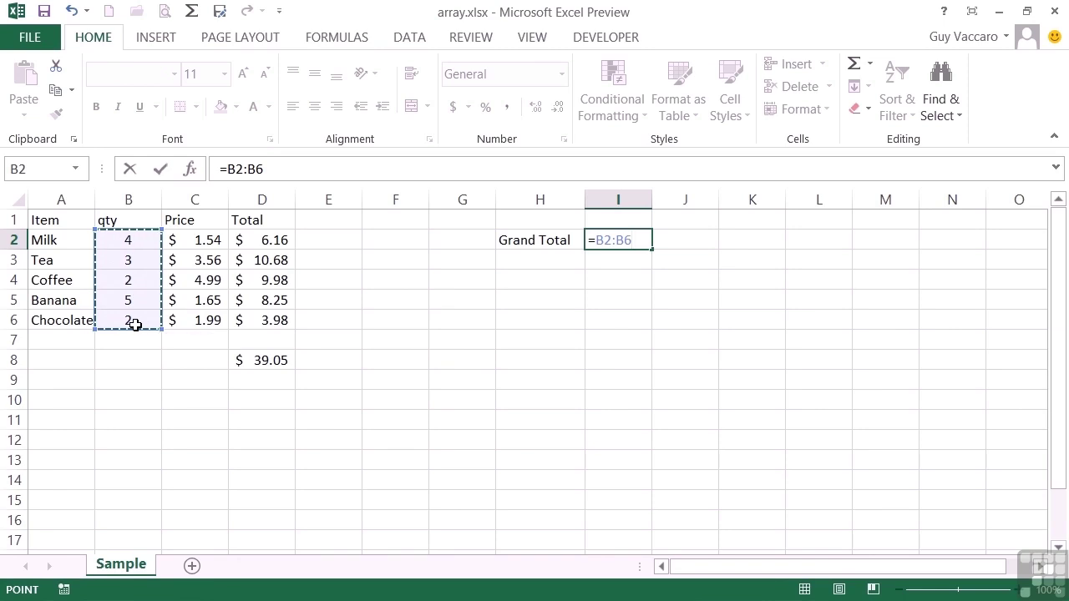
type("*")
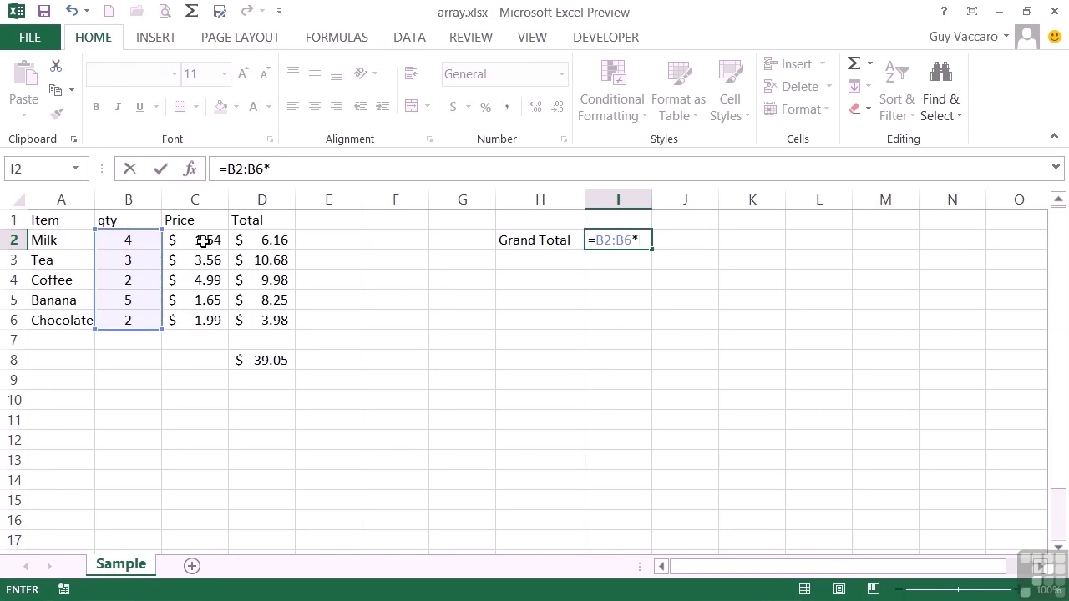
left_click_drag(205, 244, 204, 324)
left_click(600, 240)
type("(")
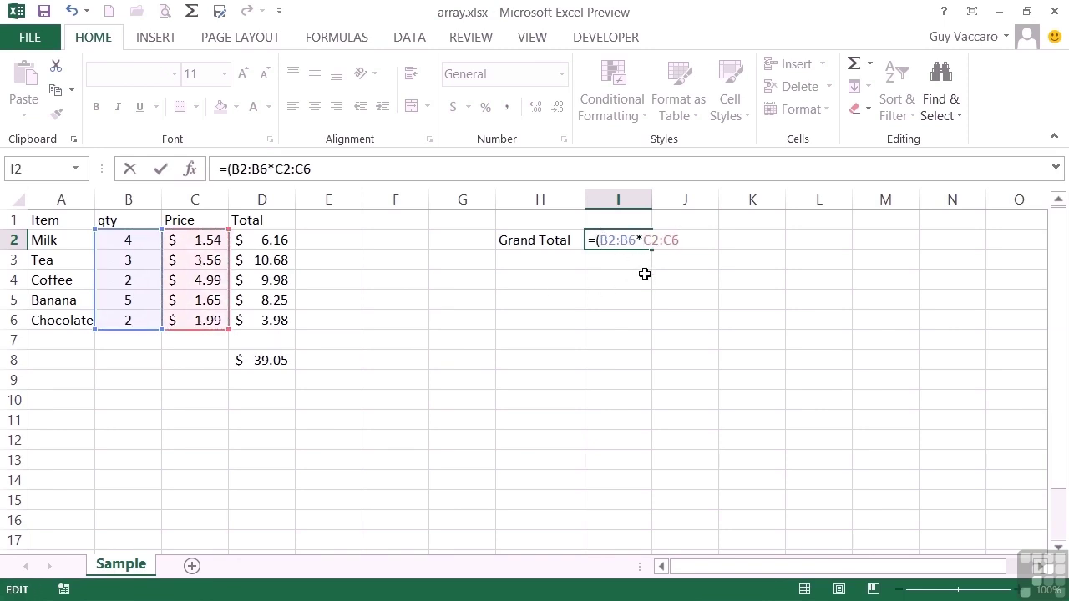
type(")")
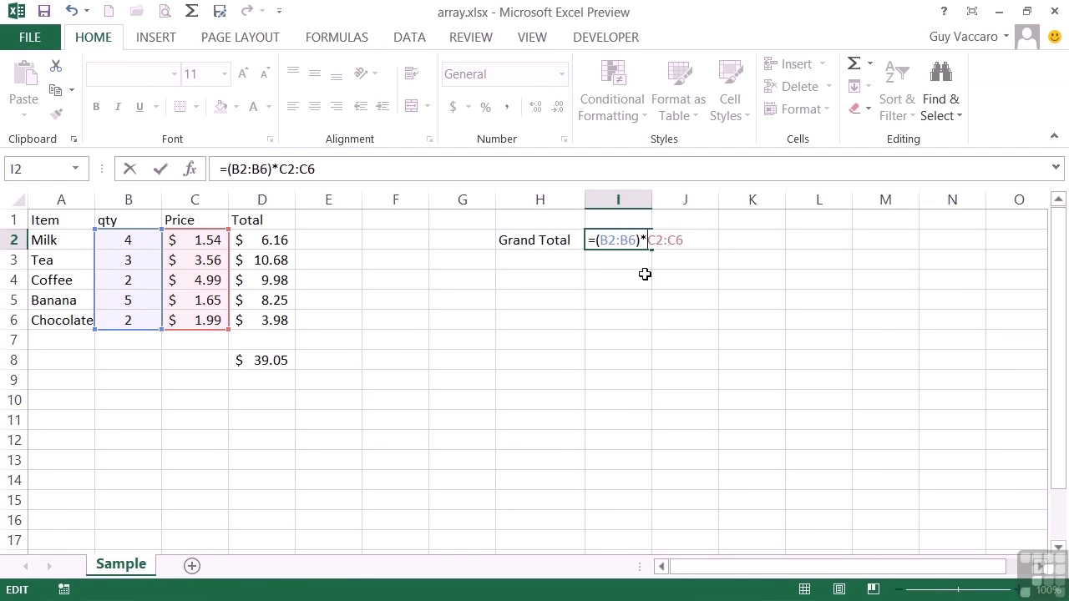
type("(")
key("End")
type(")")
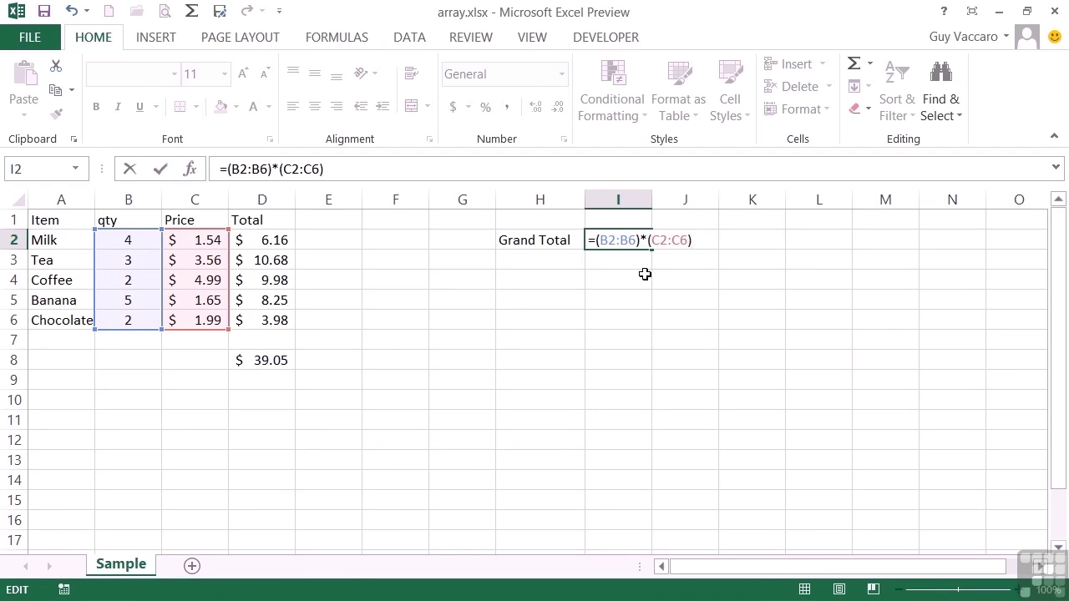
key("Return")
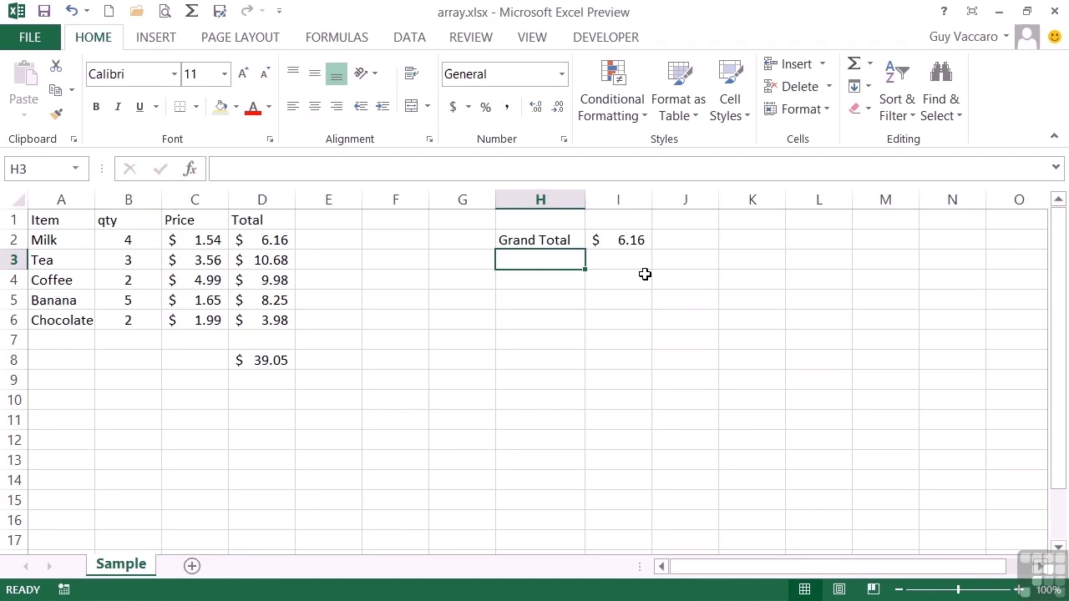
Convert the existing formula =(B2:B6)*(C2:C6) in cell I2 into an array formula.
key("Up")
key("Right")
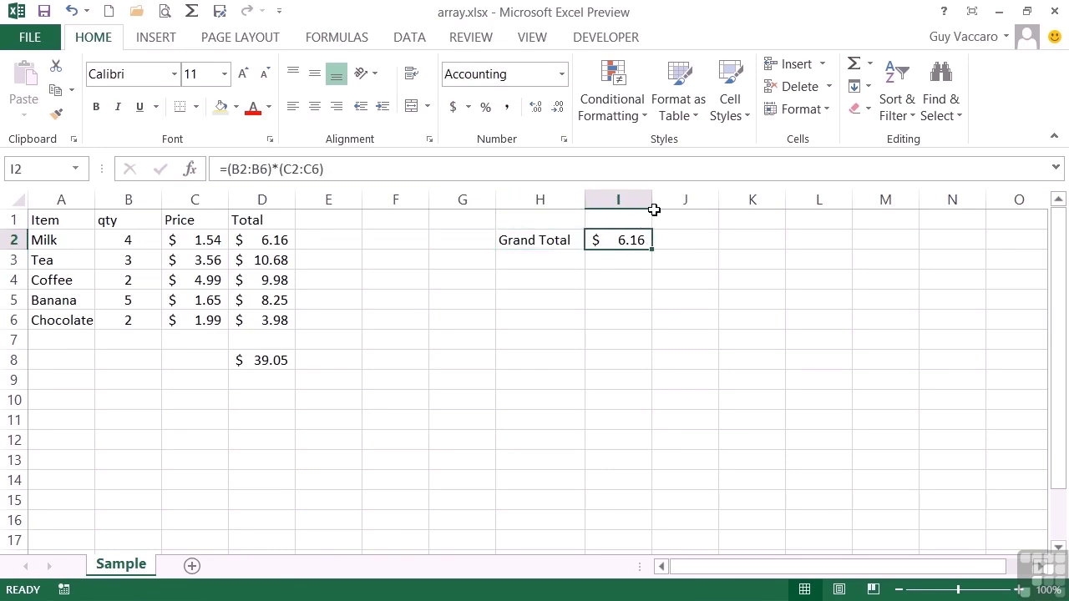
double_click(637, 240)
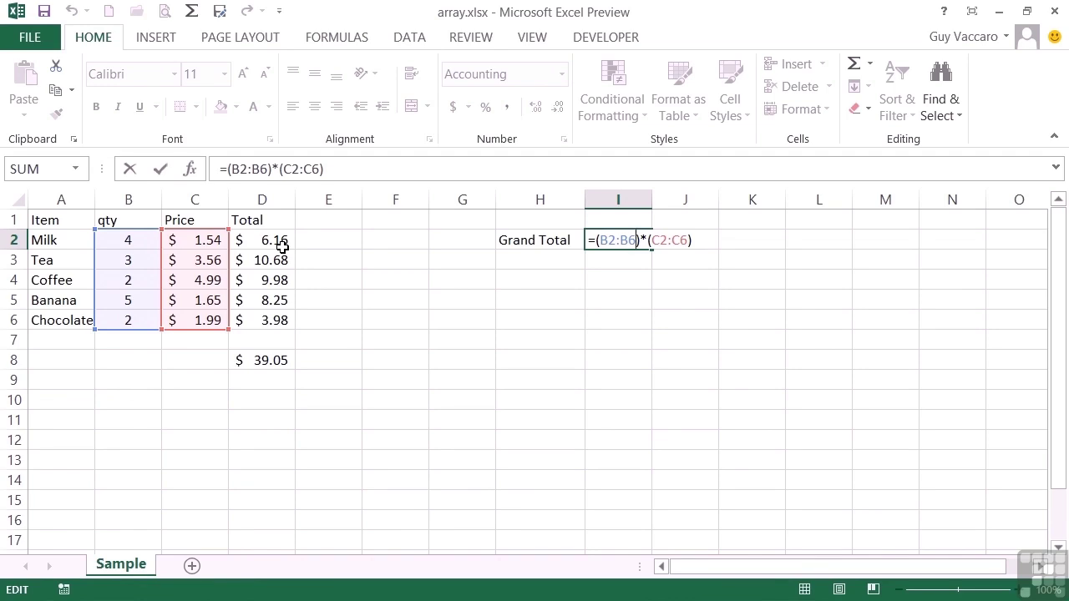
key("shift+Left")
key("shift+Left")
key("shift+Left")
key("shift+Left")
key("shift+Left")
left_click(708, 241)
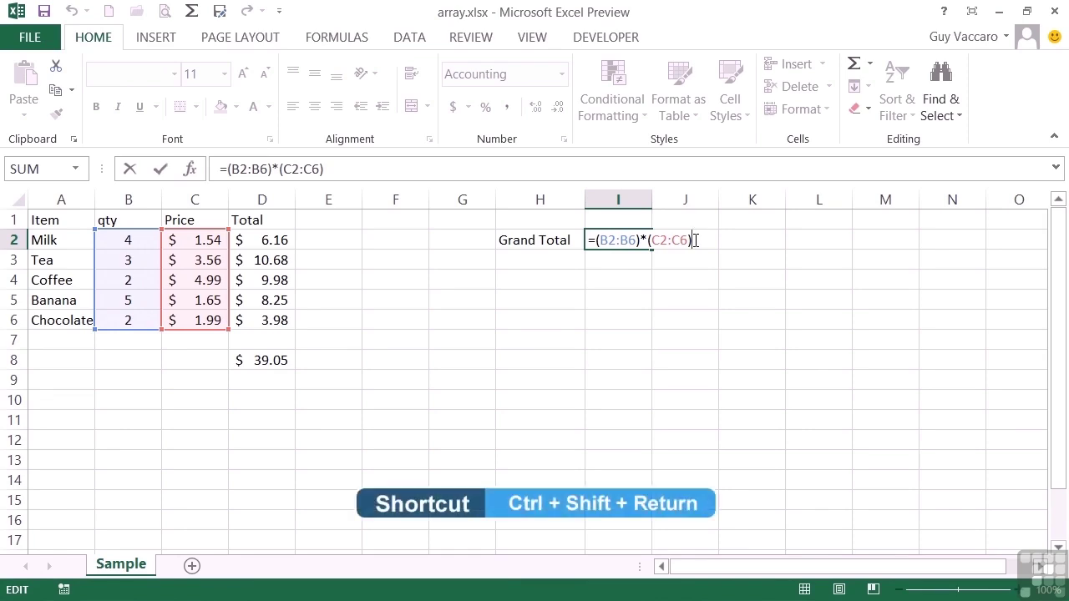
key("ctrl+shift+Return")
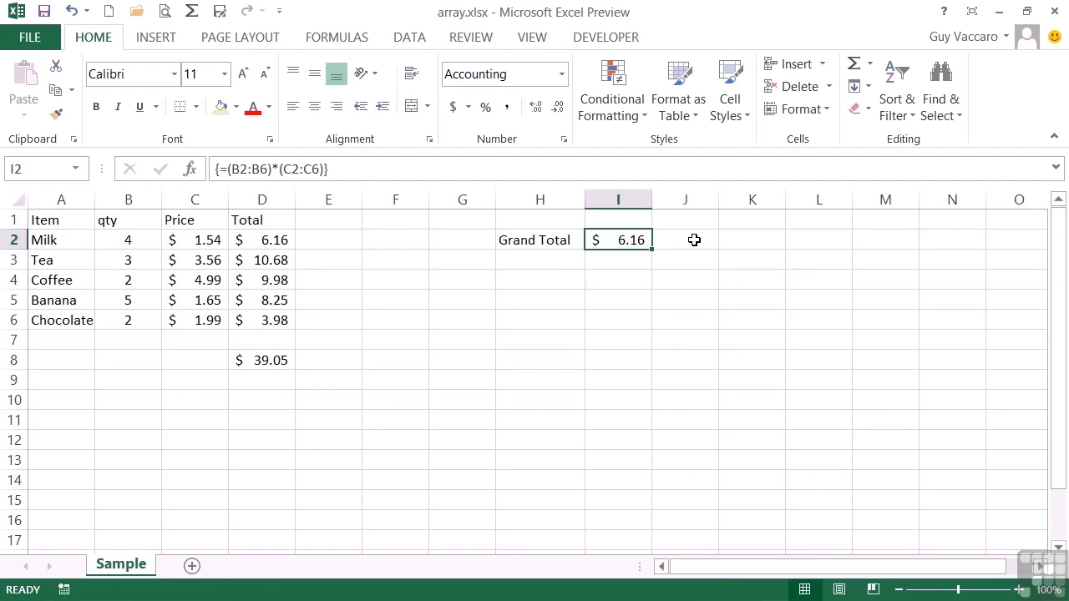
Reopen the formula in I2 for editing and commit it again as an array formula without altering it.
double_click(628, 240)
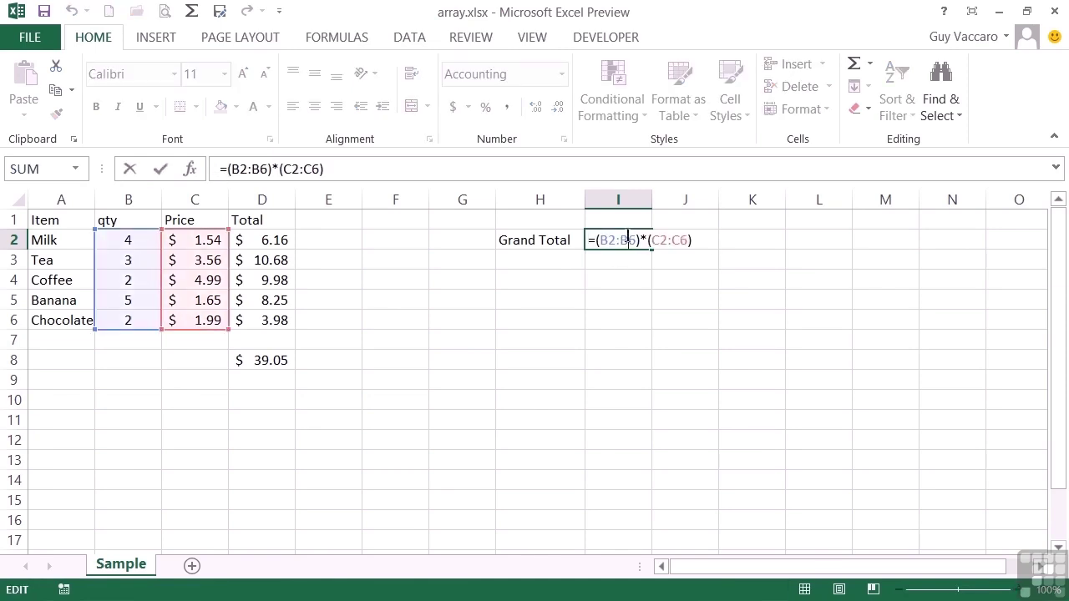
key("ctrl+shift+Return")
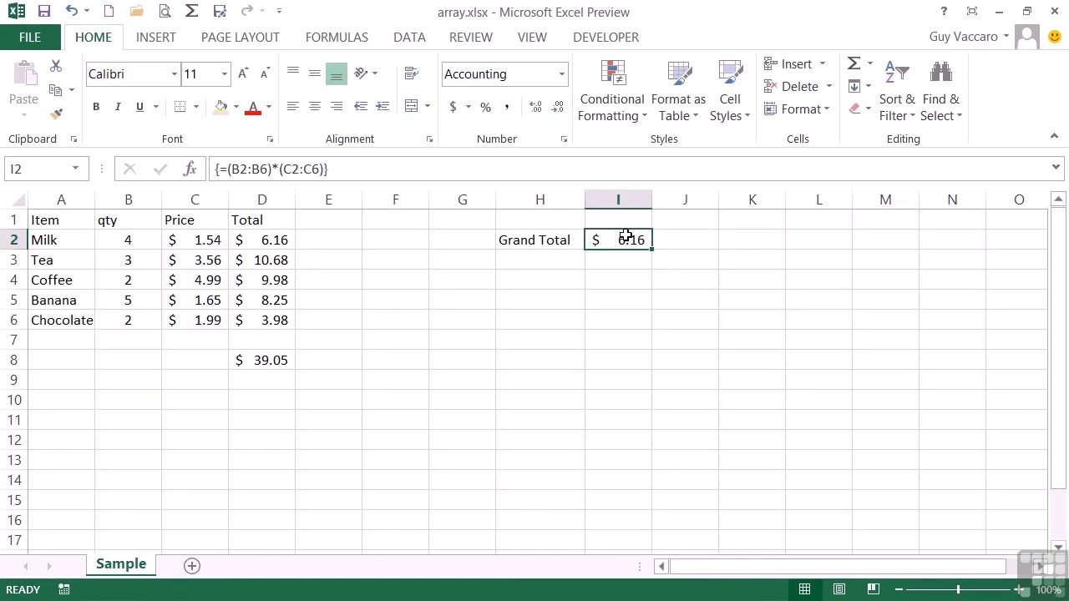
left_click(343, 169)
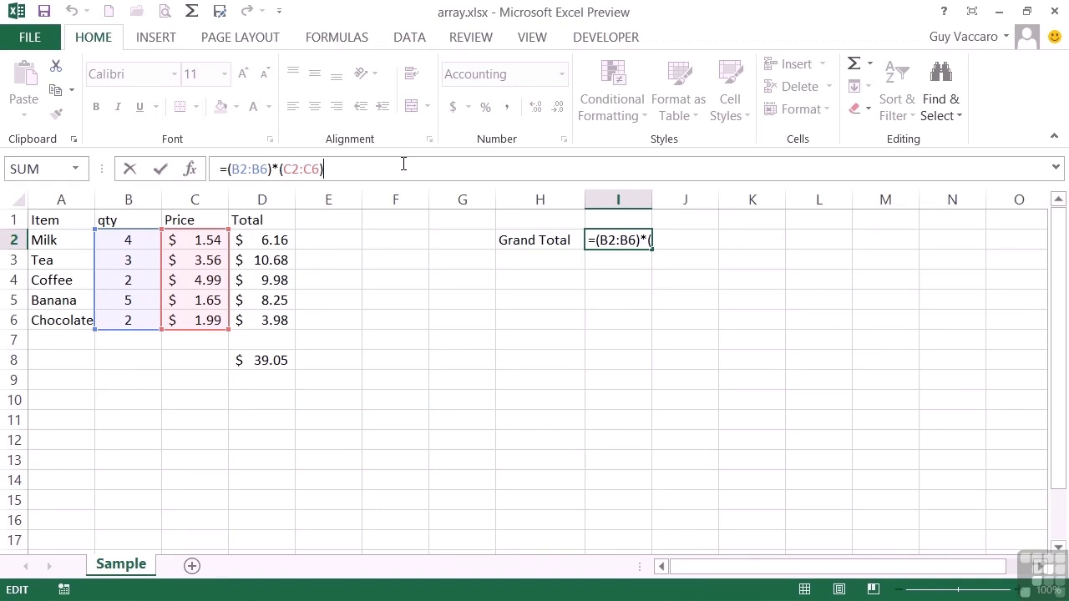
key("ctrl+shift+Return")
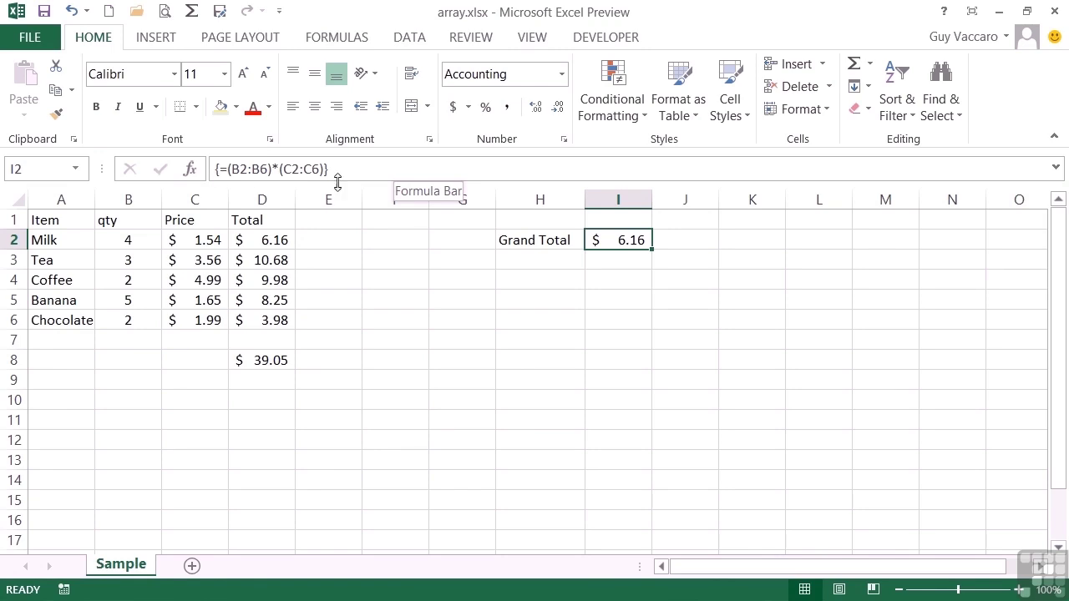
Wrap the I2 formula in SUM so it reads =SUM((B2:B6)*(C2:C6)), entered as an array formula.
left_click(227, 169)
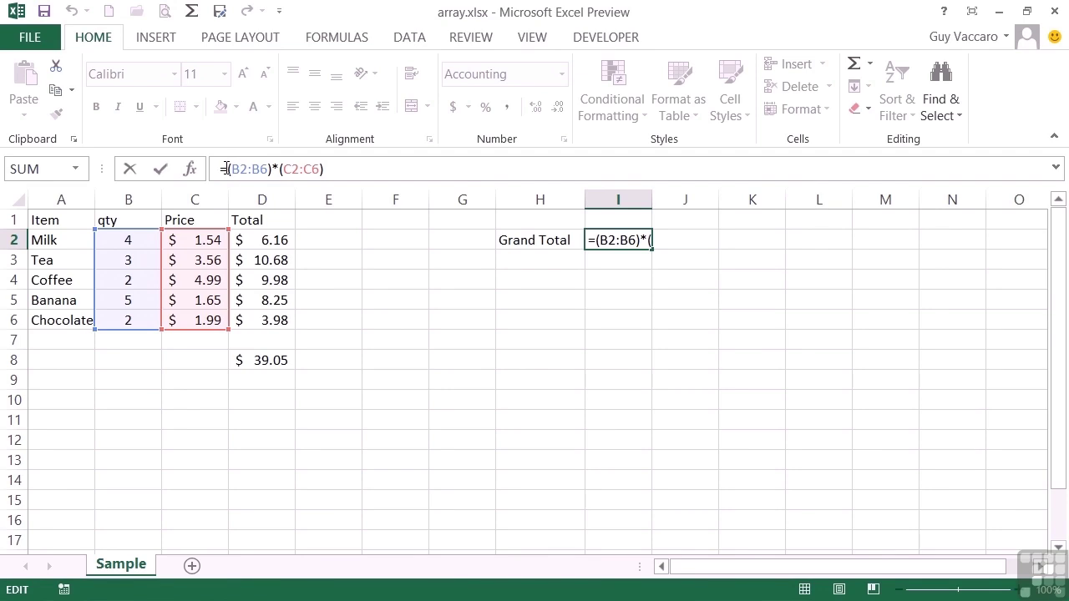
type("sum")
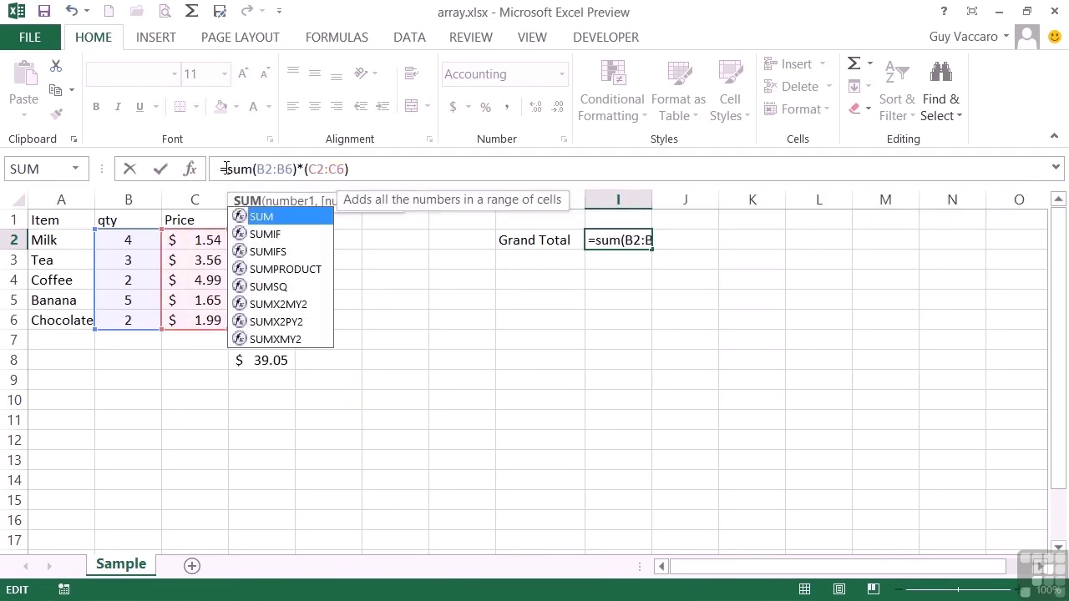
type("(")
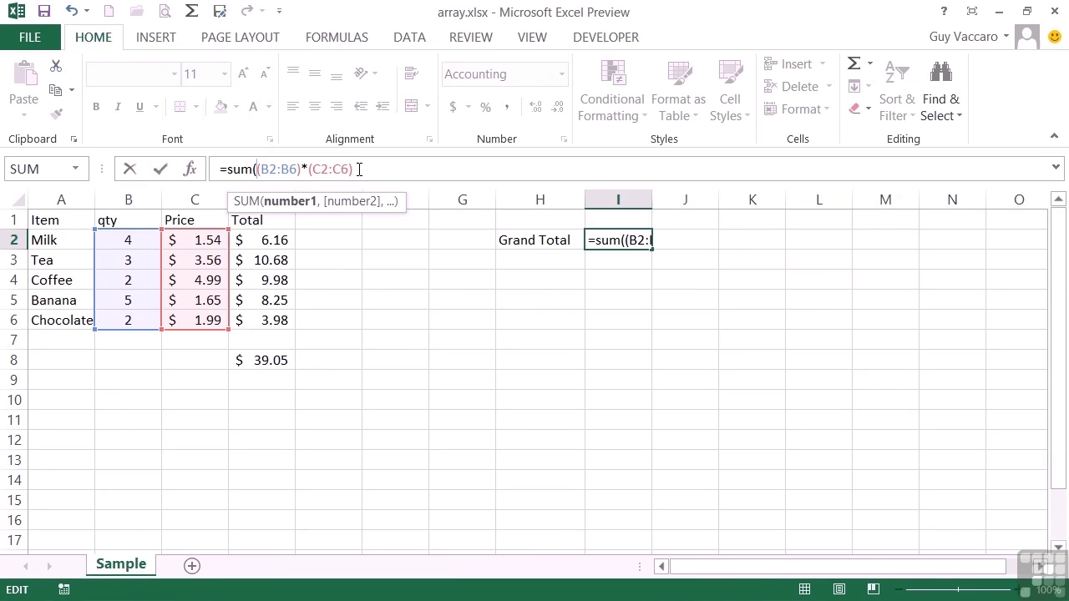
left_click(358, 170)
type(")")
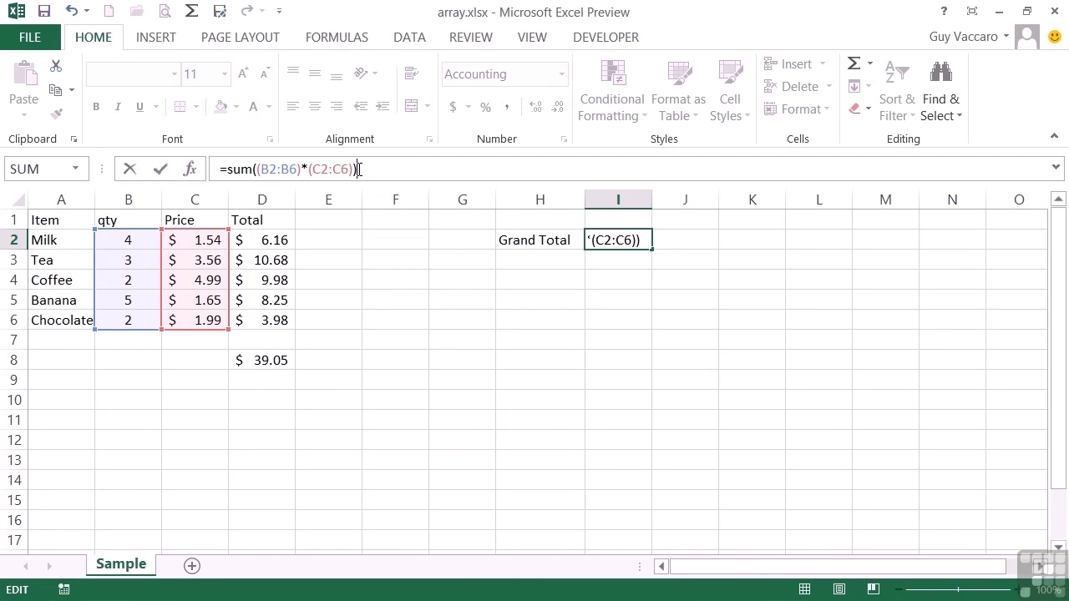
key("ctrl+shift+Return")
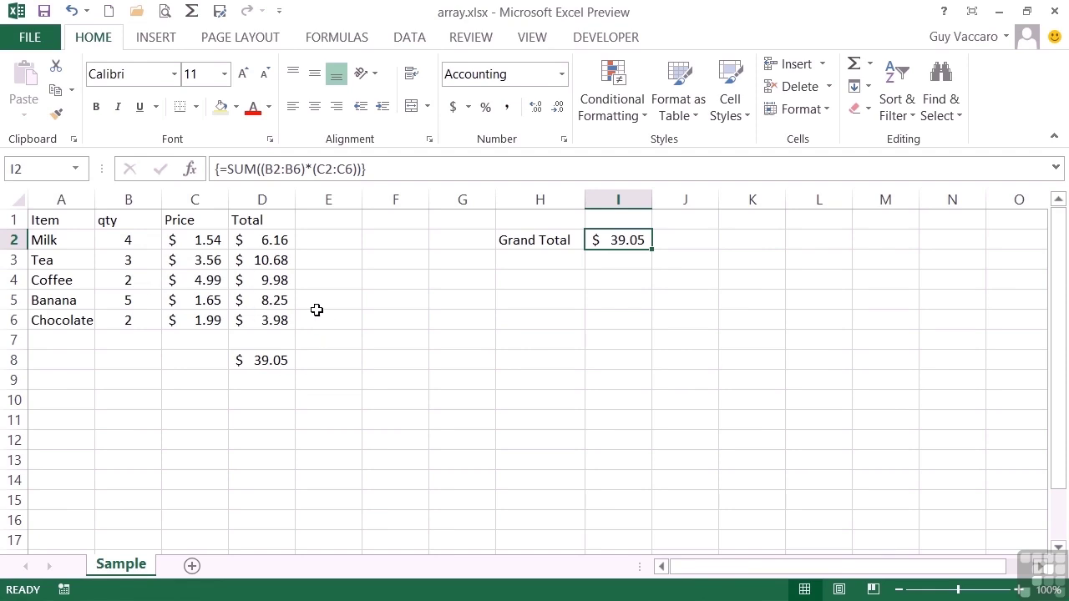
Switch to the stockdata.xlsx workbook and add a new sheet with "StockValue" in A1, widening column A to fit.
key("ctrl+Tab")
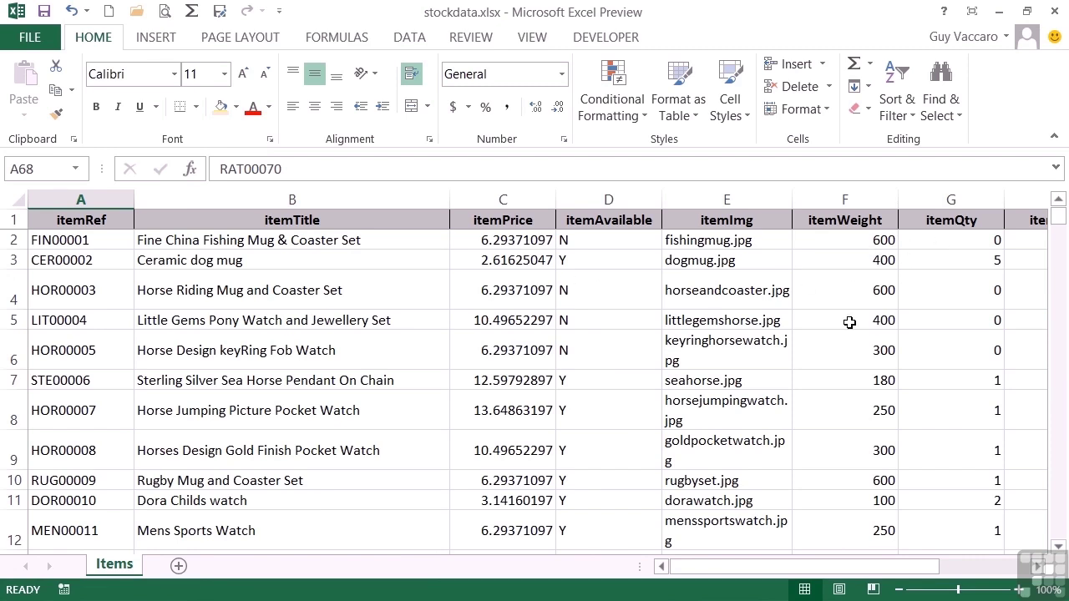
left_click(178, 566)
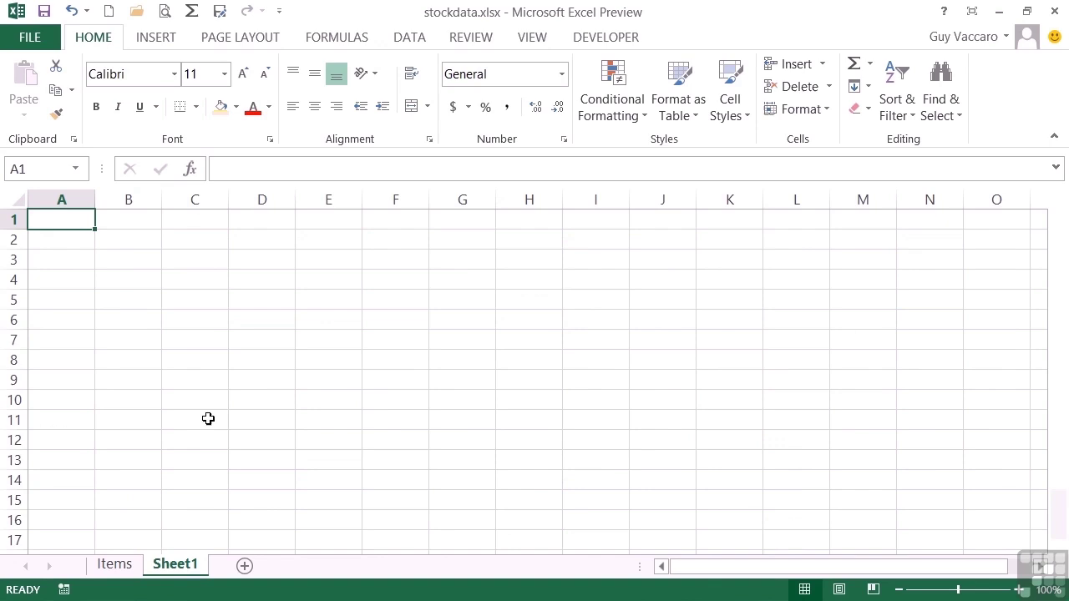
type("Stock")
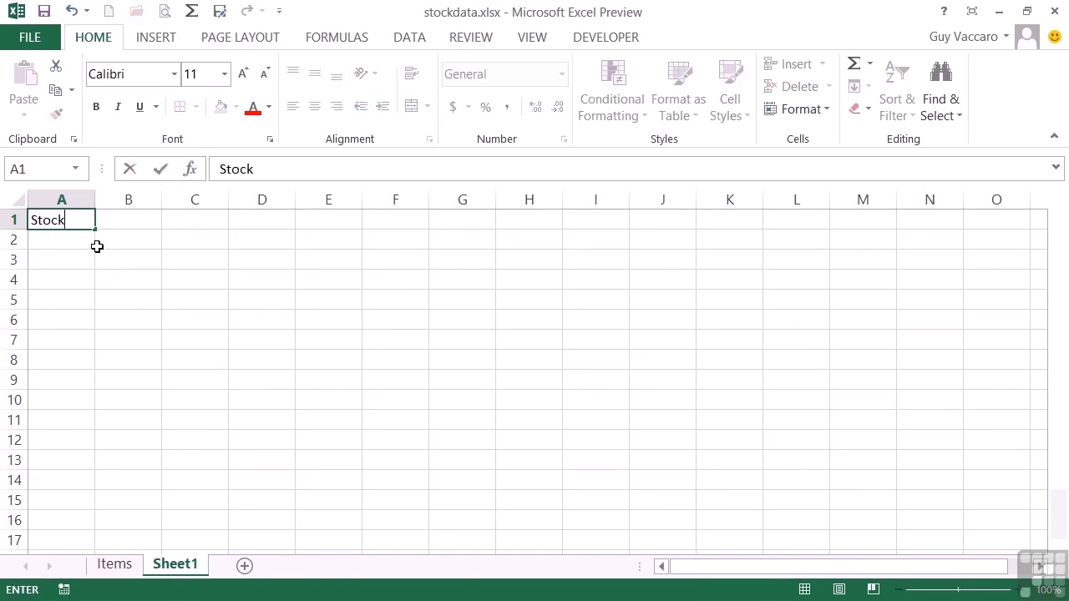
type("Value")
key("Tab")
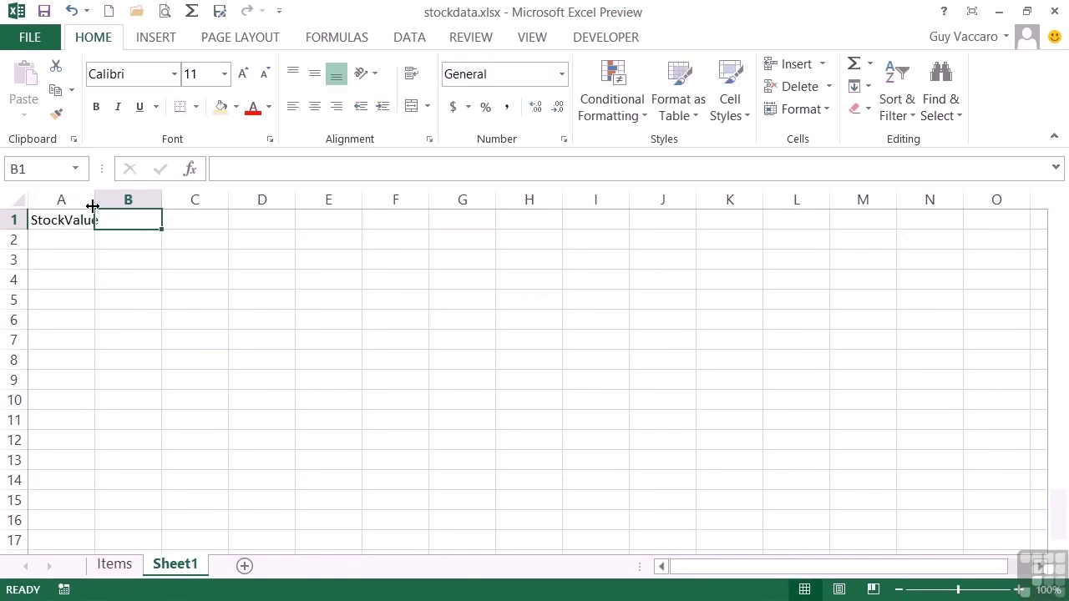
left_click_drag(91, 205, 122, 205)
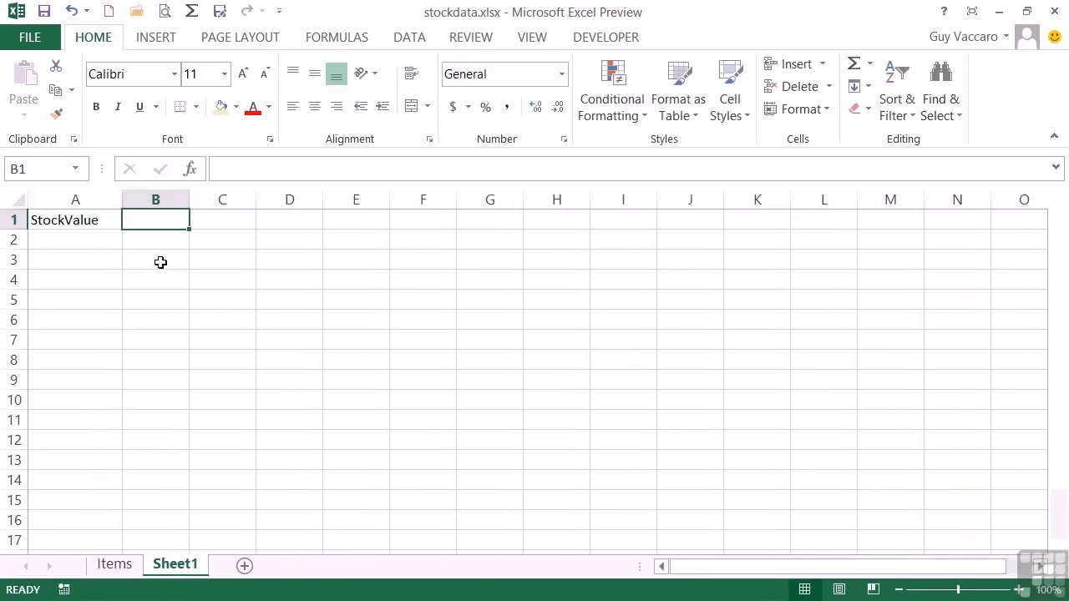
Name the entire itemPrice column (column C) on the Items sheet "cost".
left_click(125, 572)
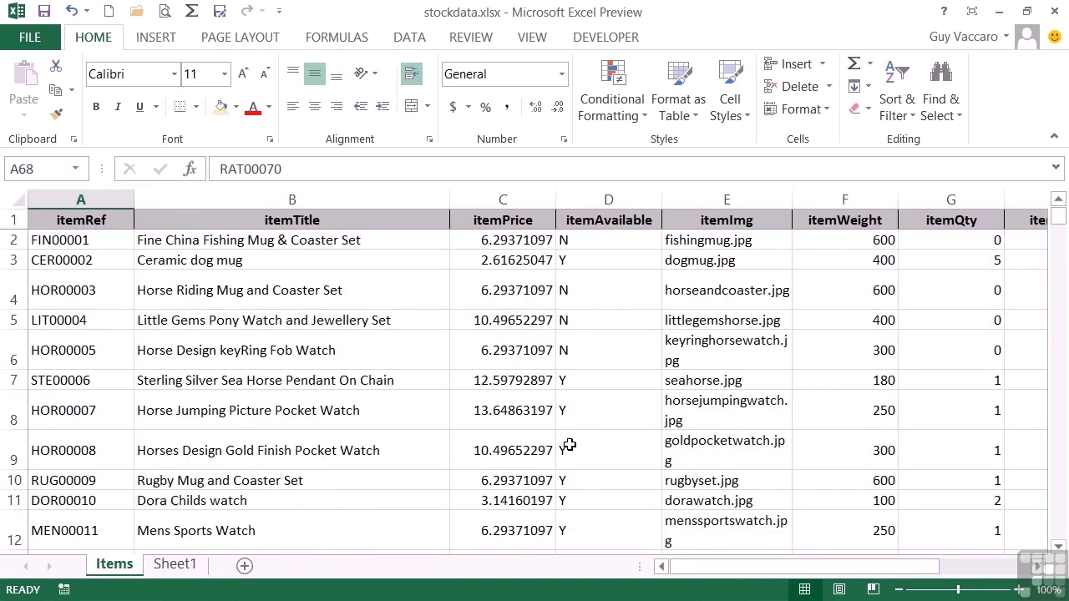
left_click(510, 197)
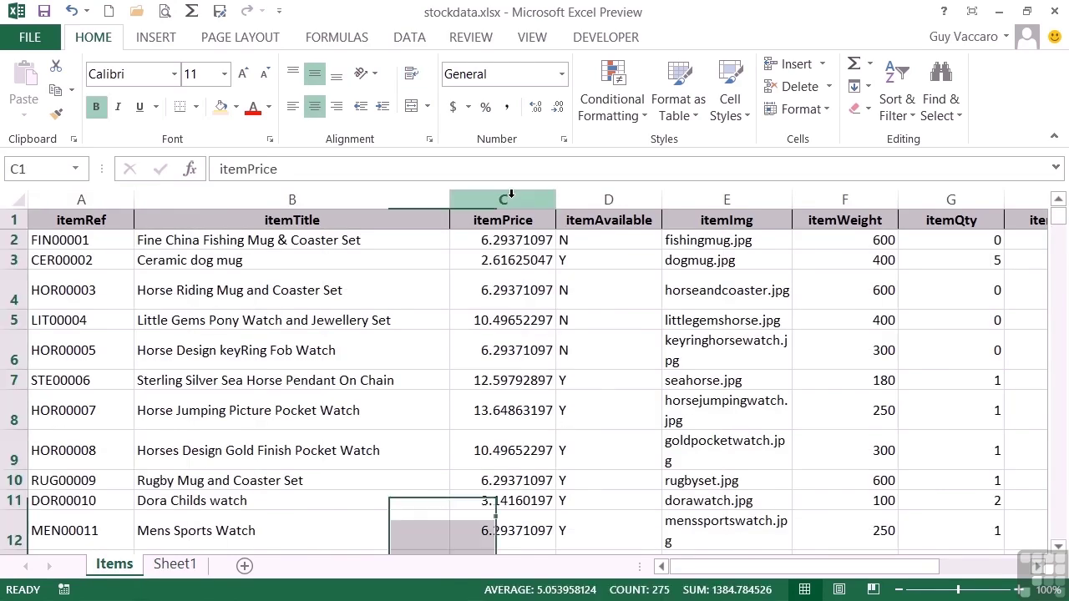
left_click(23, 170)
type("cost")
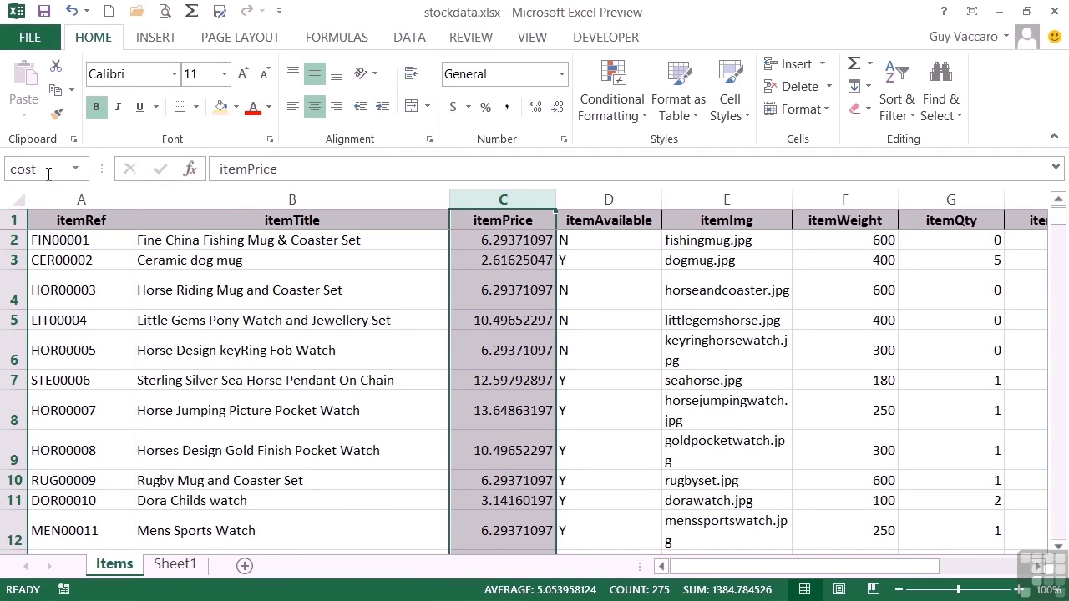
key("Return")
Name the entire itemQty column (column G) on the Items sheet "qty".
left_click(957, 194)
left_click(38, 169)
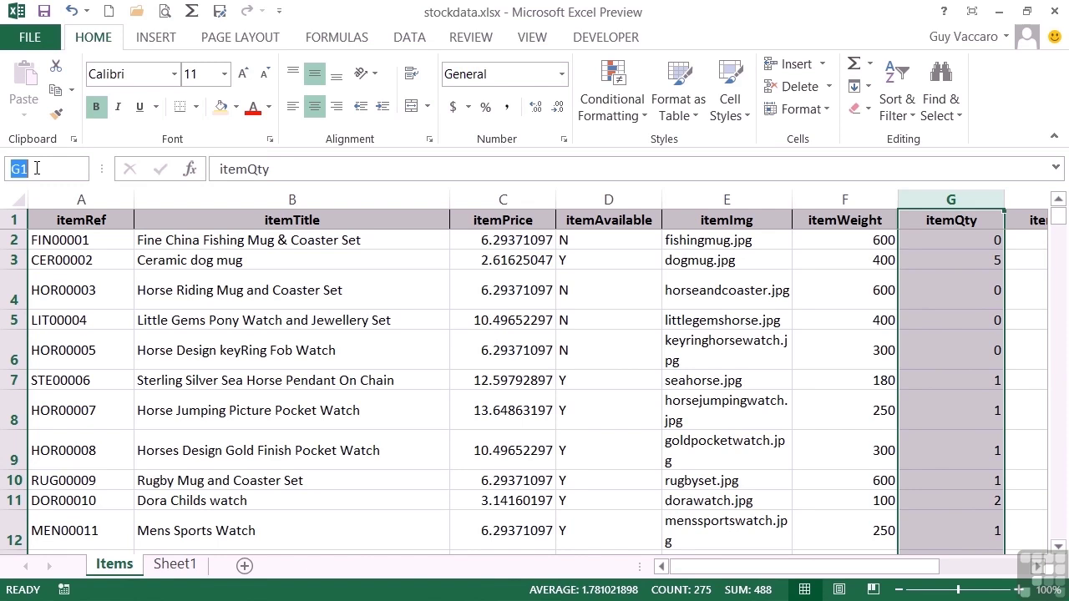
type("qty")
key("Return")
Widen column B on Sheet1 and enter =SUM((cost)*(qty)) in B1 as an array formula.
left_click(189, 565)
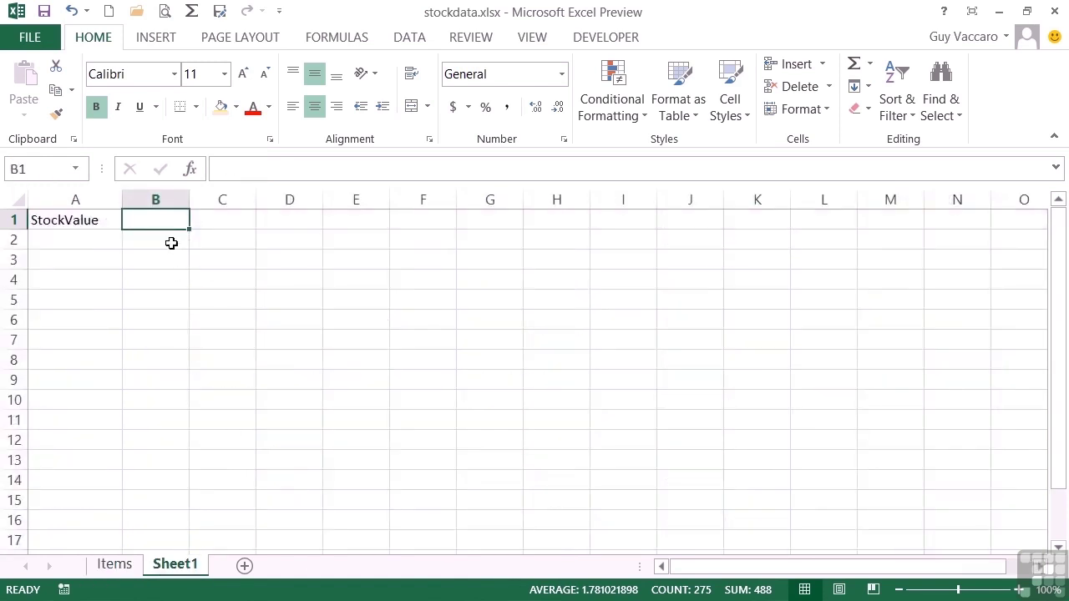
left_click_drag(189, 199, 320, 208)
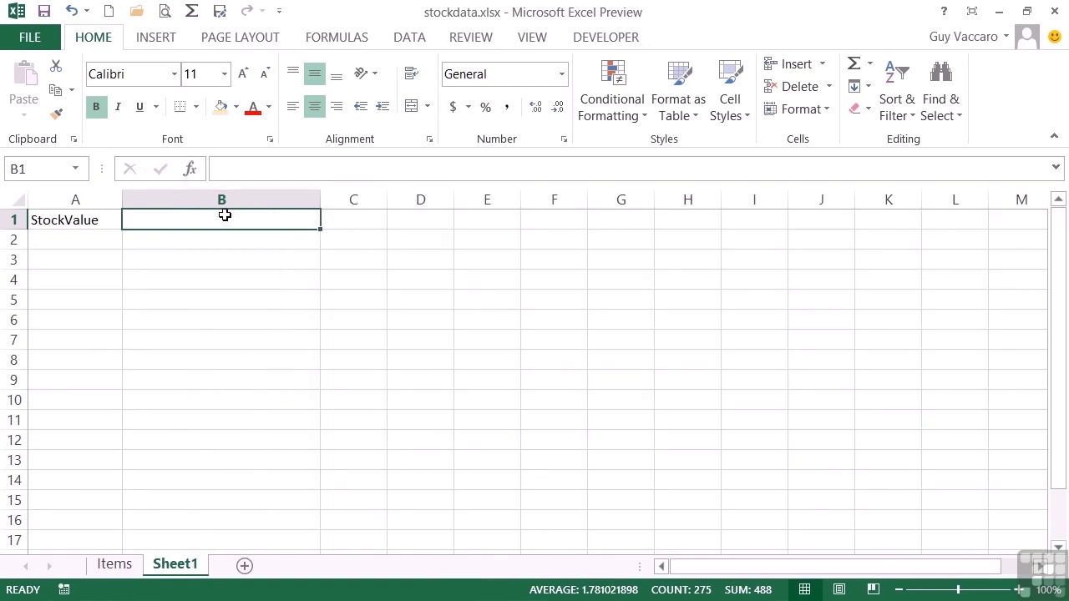
type("=sum(")
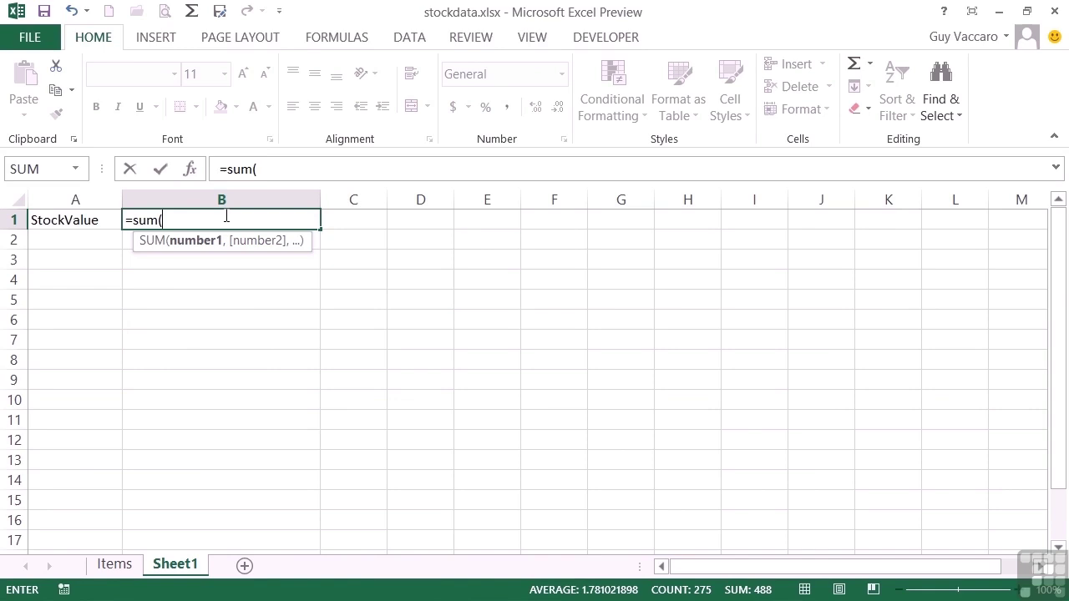
type("cost")
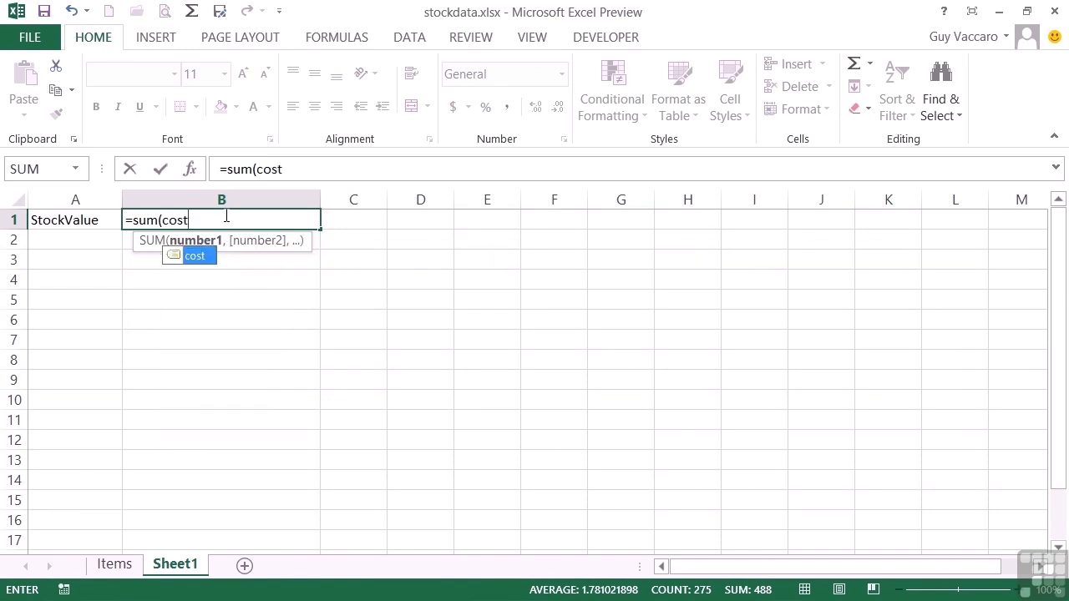
type("*")
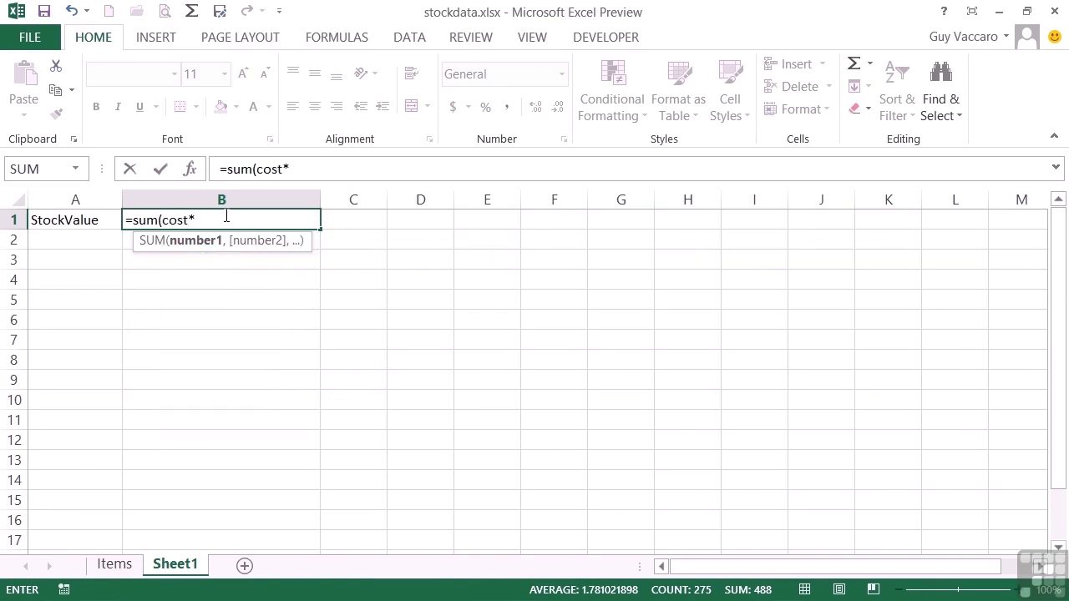
type("qty")
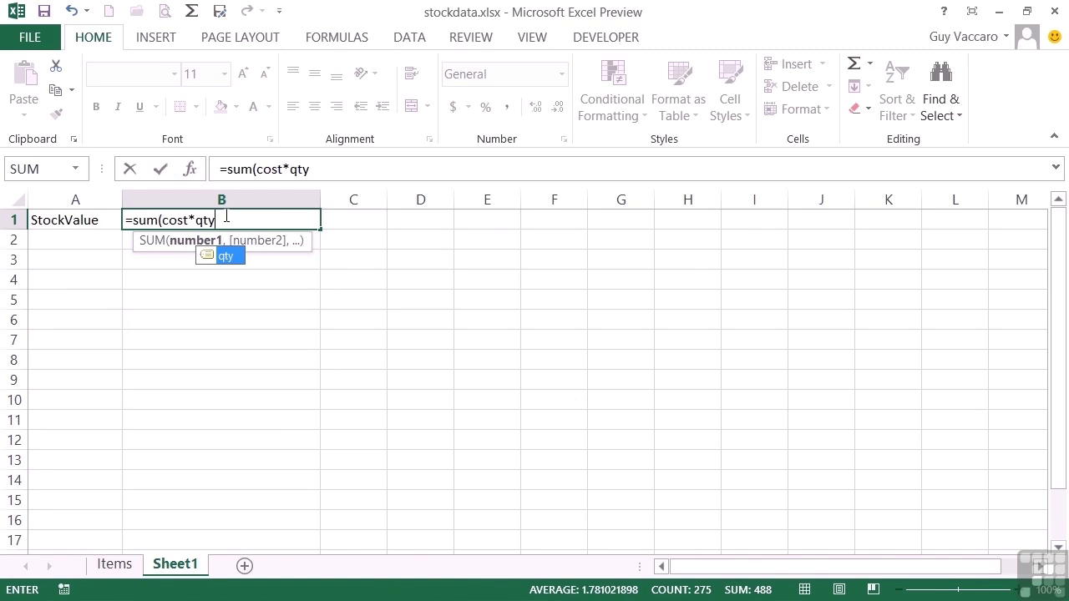
type(")")
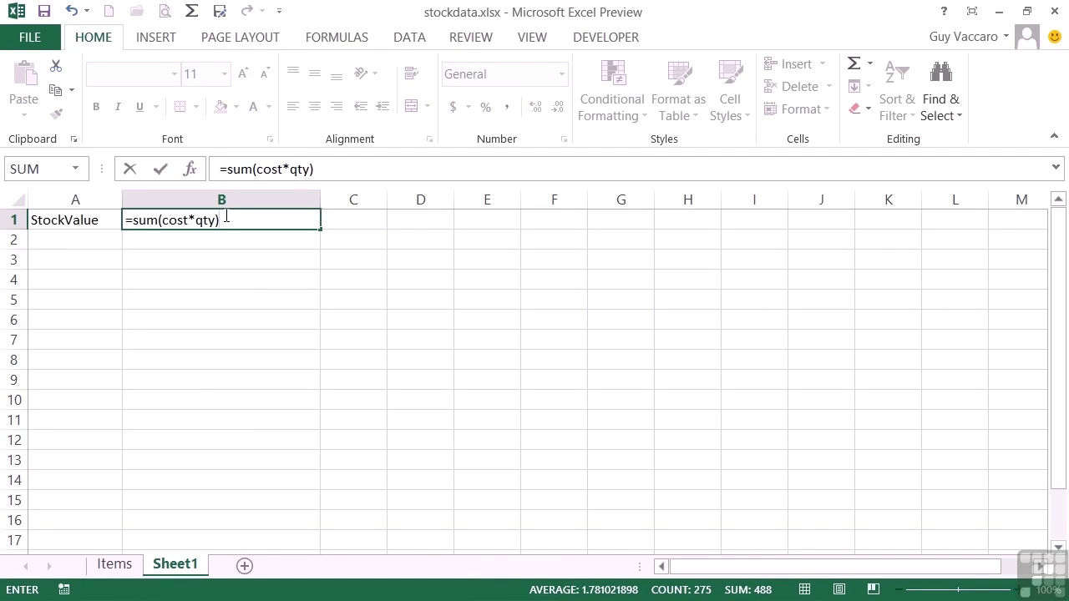
key("ctrl+shift+Return")
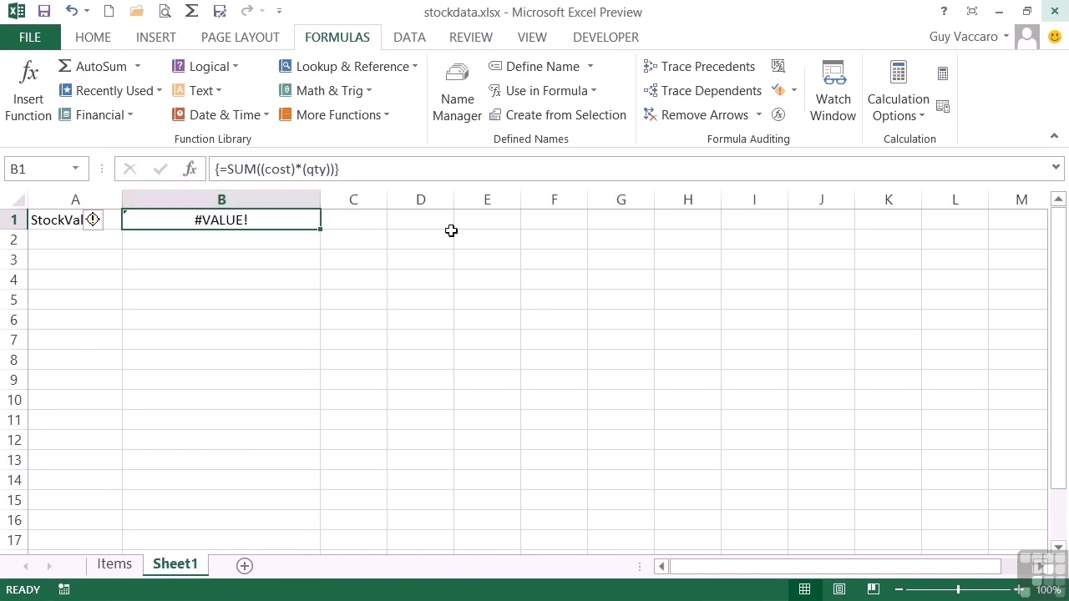
Redefine the name "cost" to refer to =Items!$C2:$C999, excluding the header row.
left_click(463, 97)
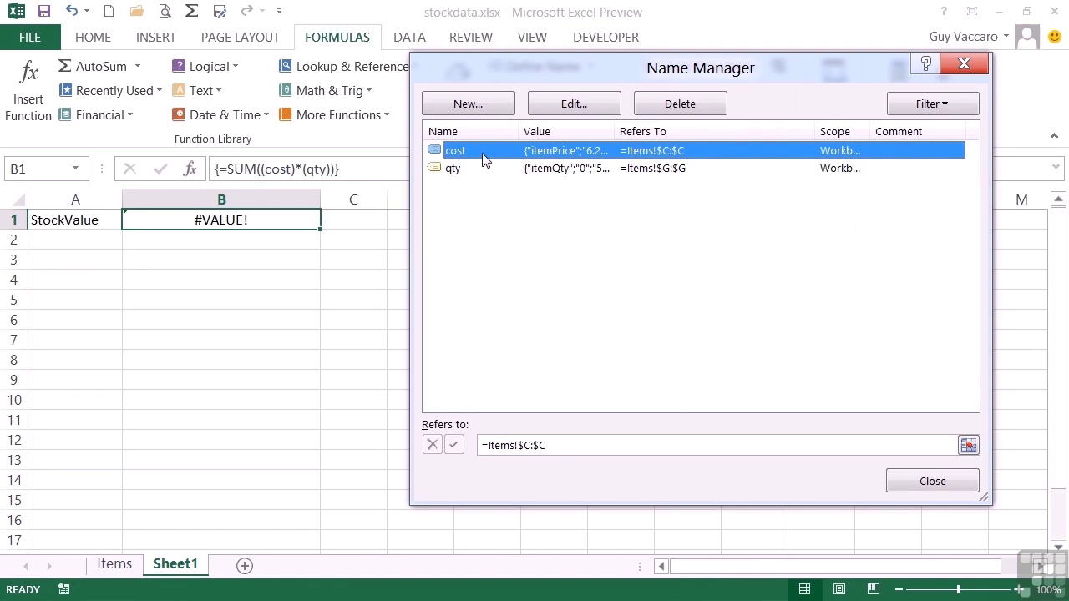
left_click(547, 447)
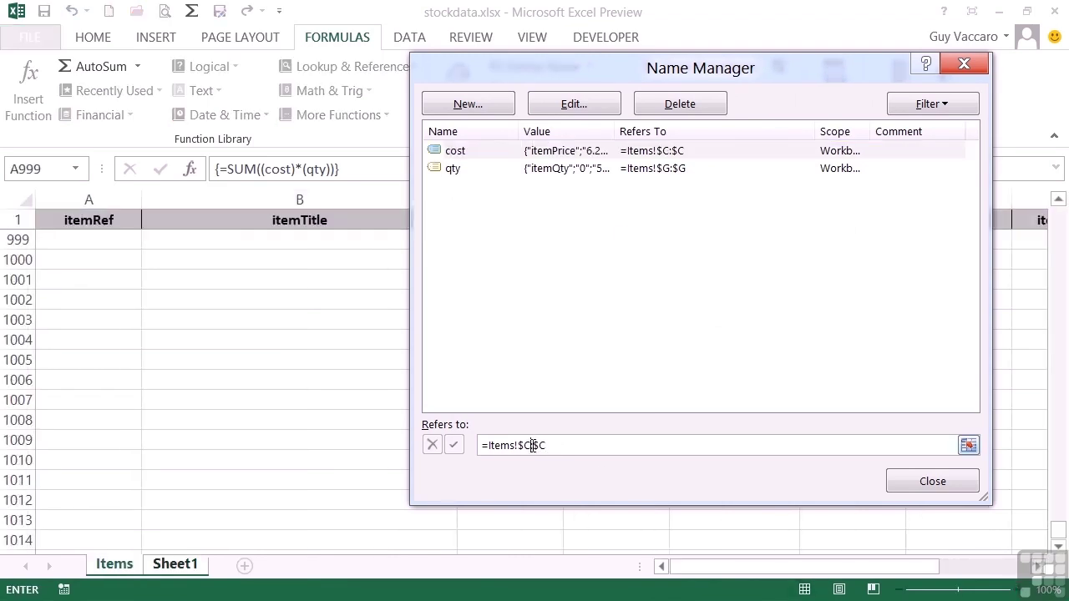
left_click(533, 445)
type("2:$C")
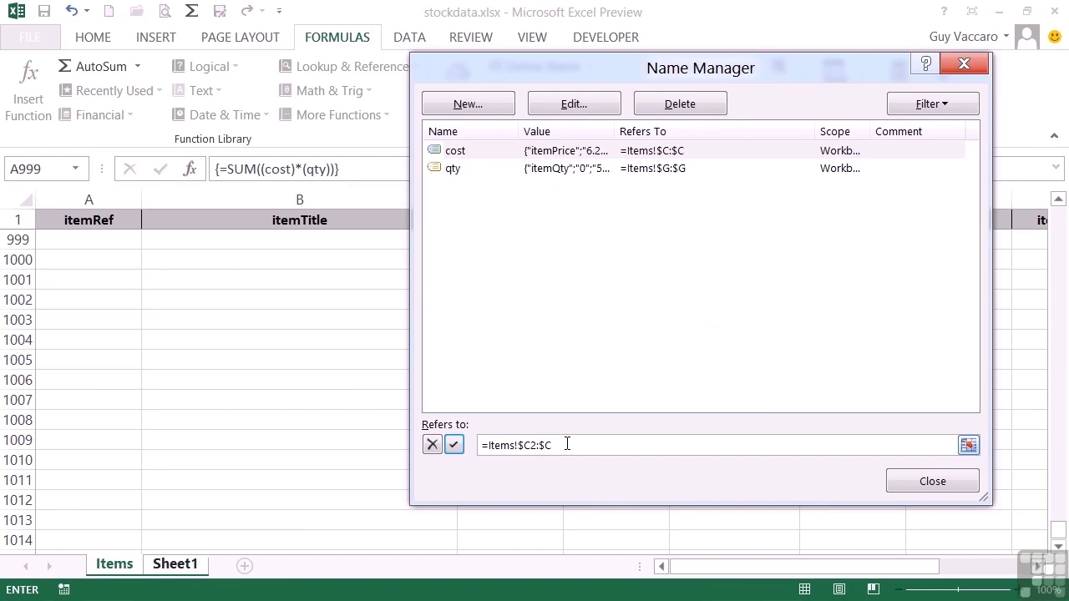
type("999")
left_click(455, 445)
Redefine the name "qty" to refer to =Items!$G2:$G999 and close the Name Manager.
left_click(480, 168)
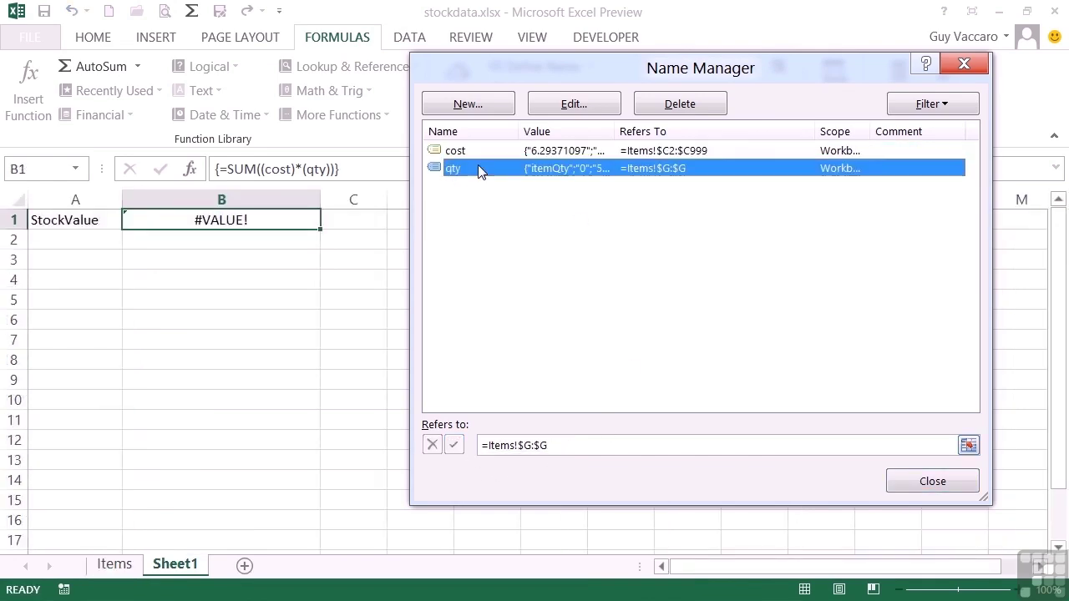
left_click(553, 448)
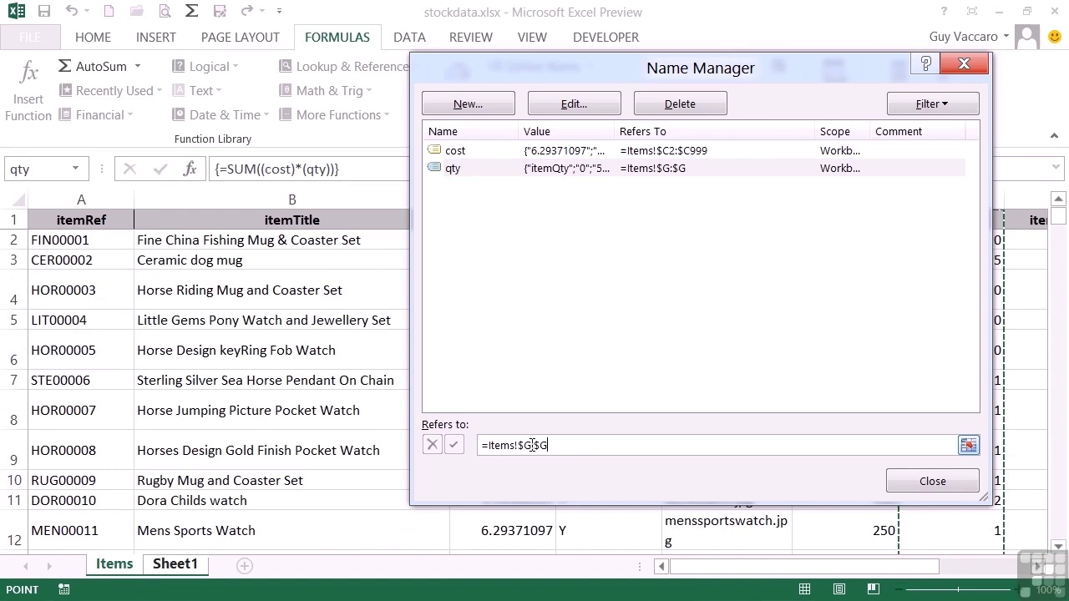
type("2:$G")
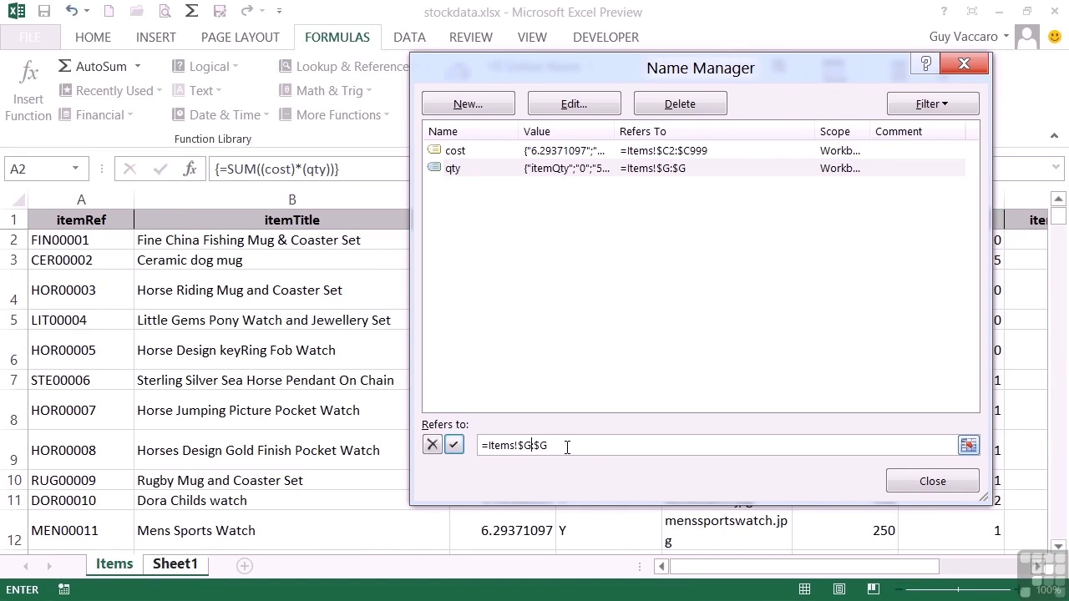
type("999")
left_click(464, 445)
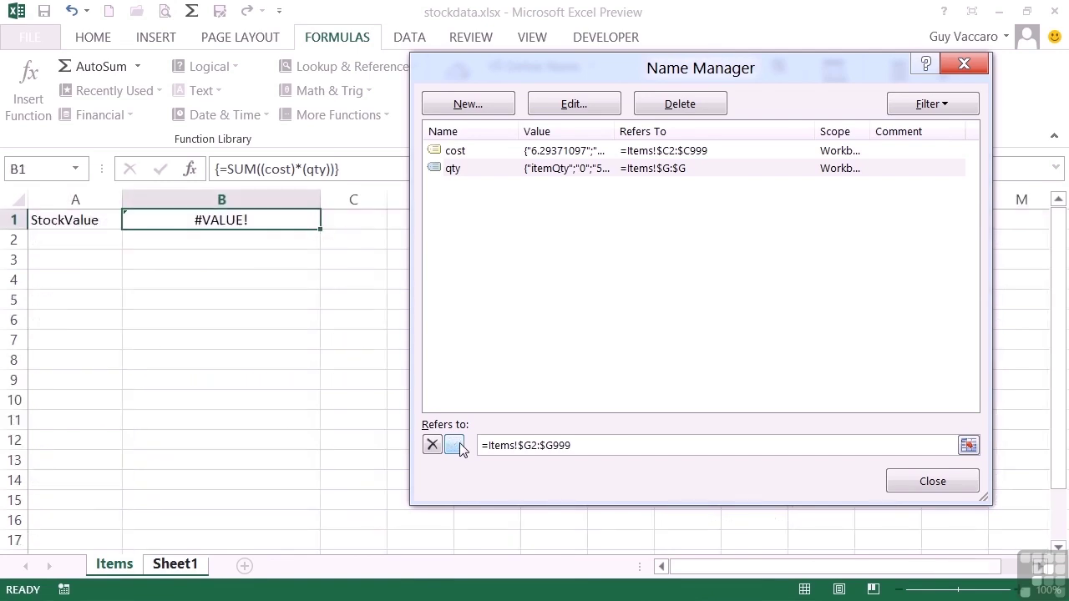
left_click(929, 488)
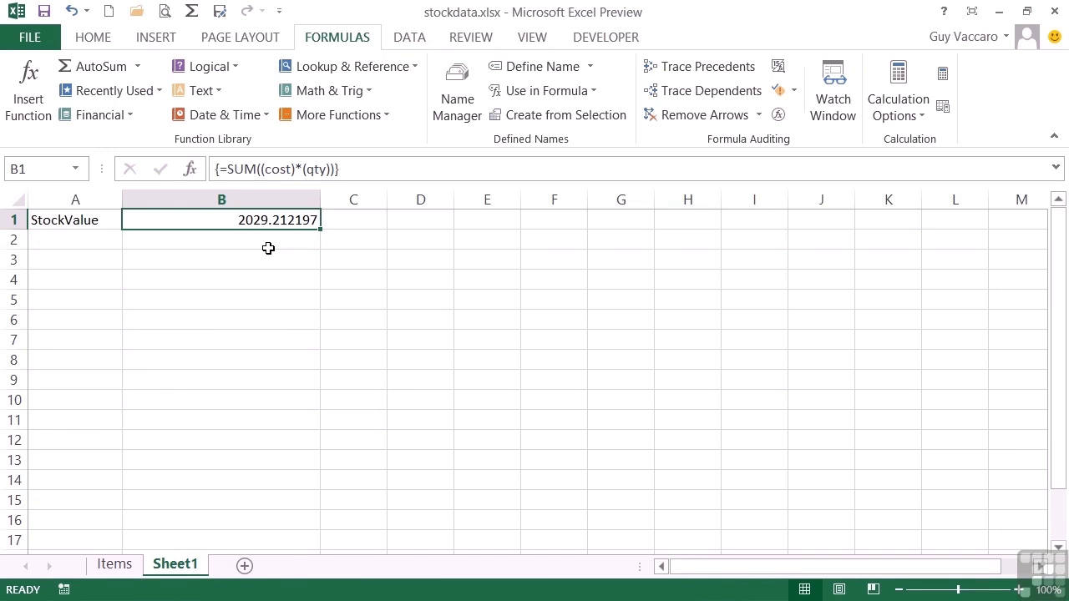
Format the stock value in B1 with the dollar Accounting number format.
left_click(93, 38)
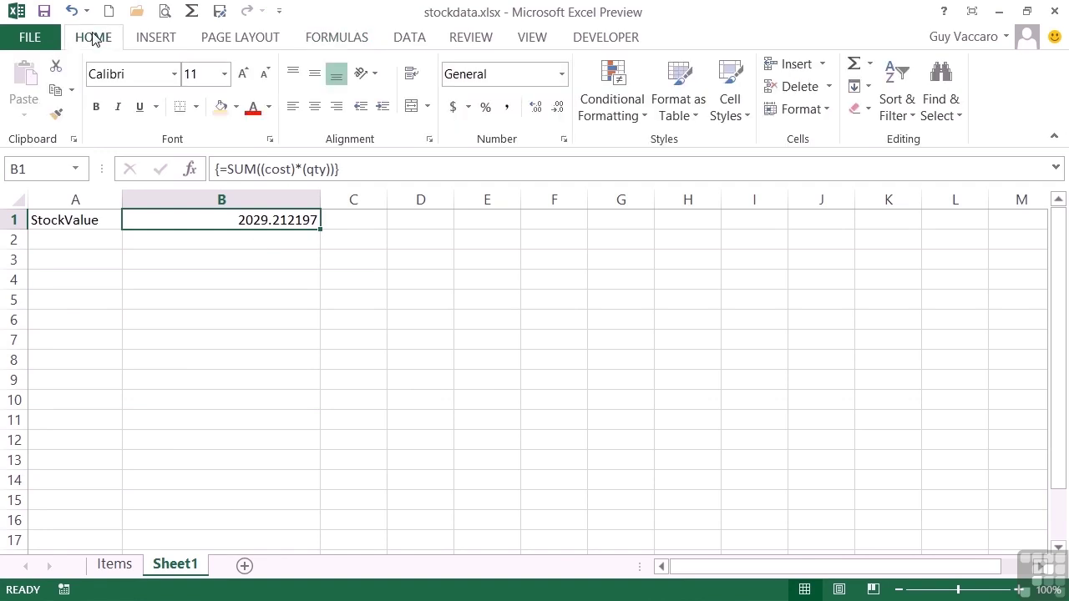
left_click(456, 113)
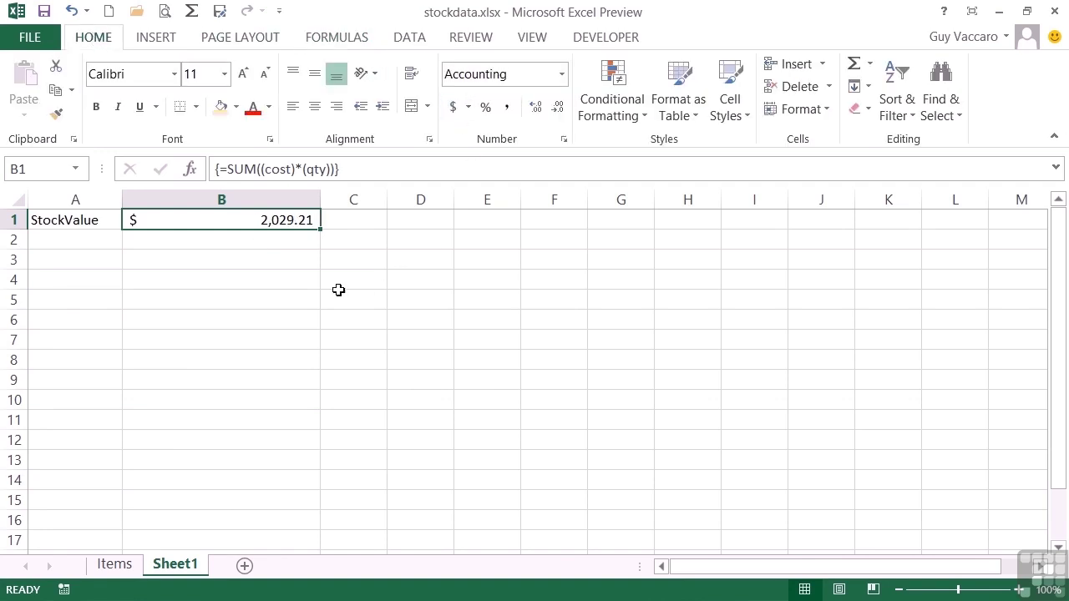
Commit the B1 formula as an ordinary formula, and convert it back to an array formula.
double_click(246, 220)
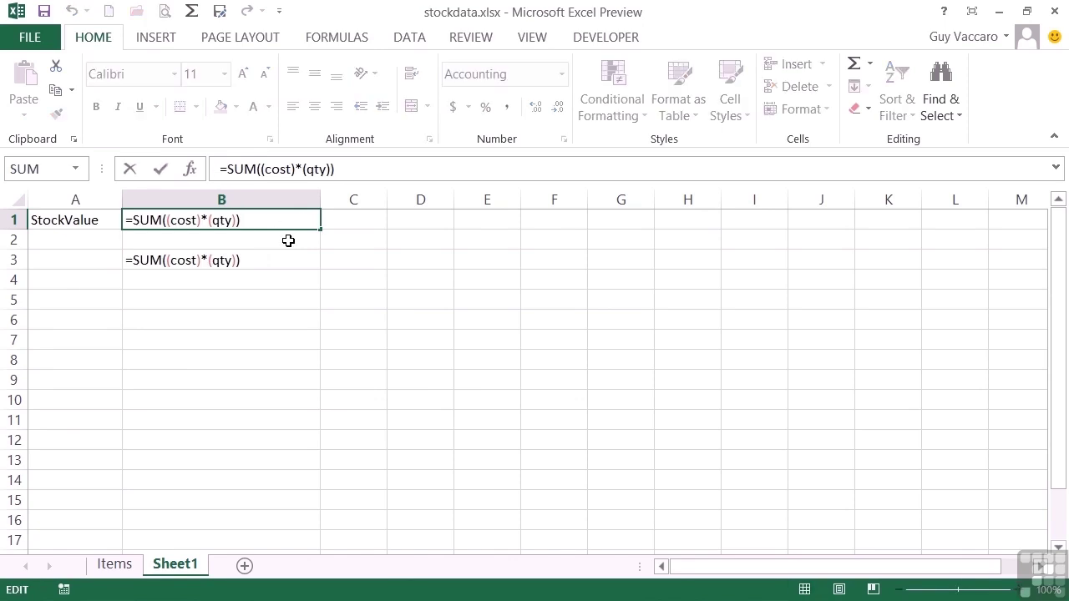
left_click(289, 241)
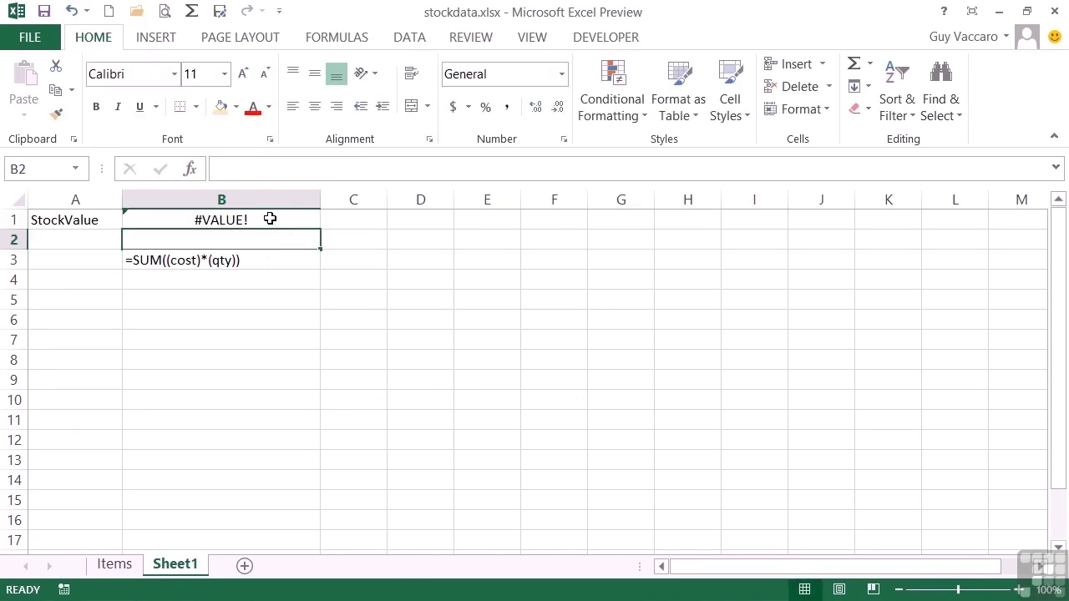
left_click(270, 219)
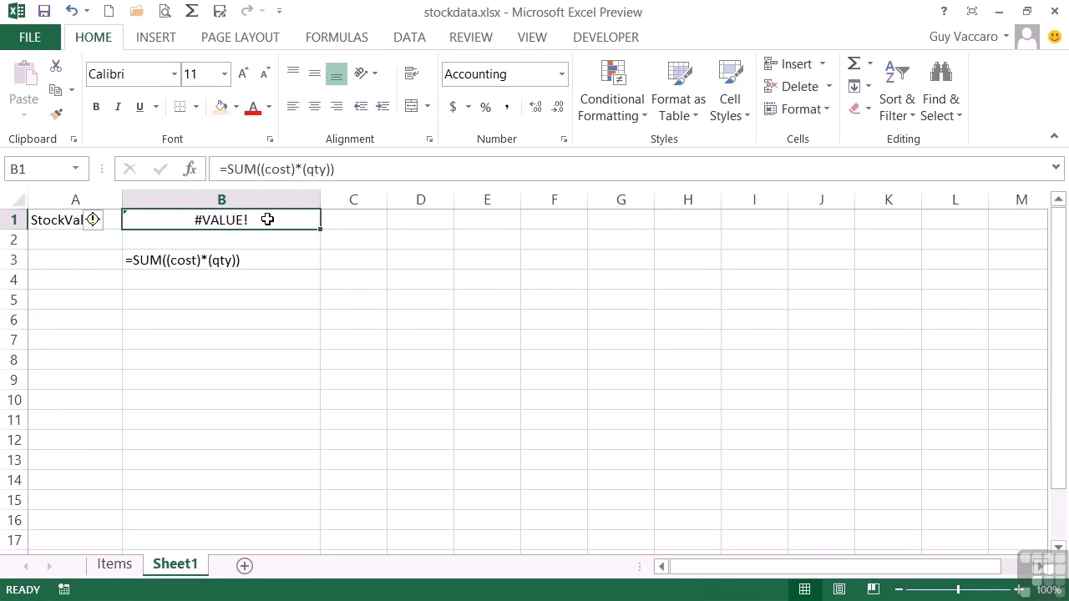
double_click(269, 219)
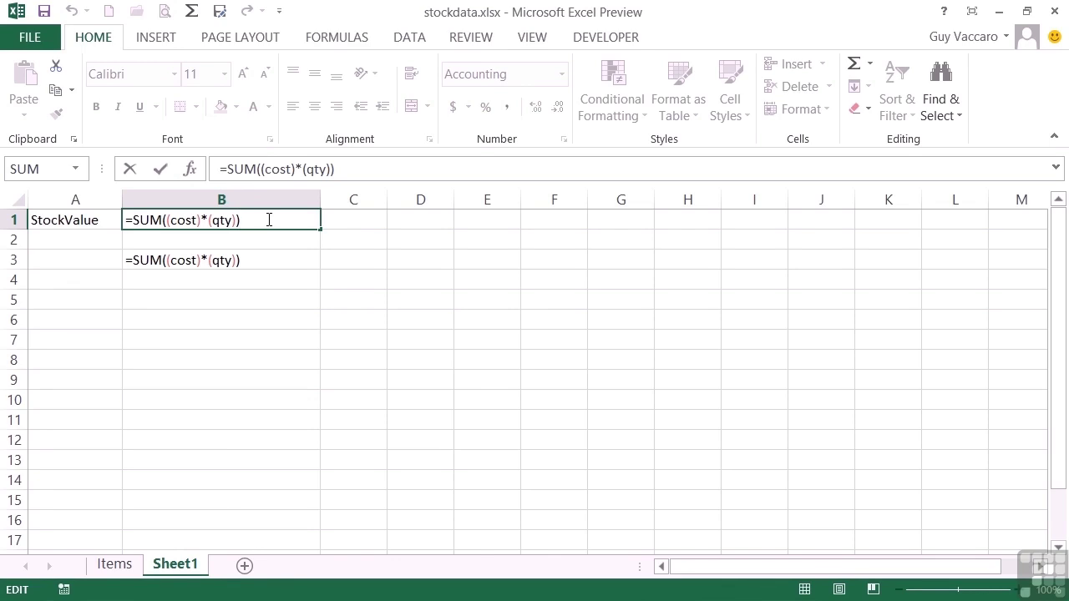
key("ctrl+shift+Return")
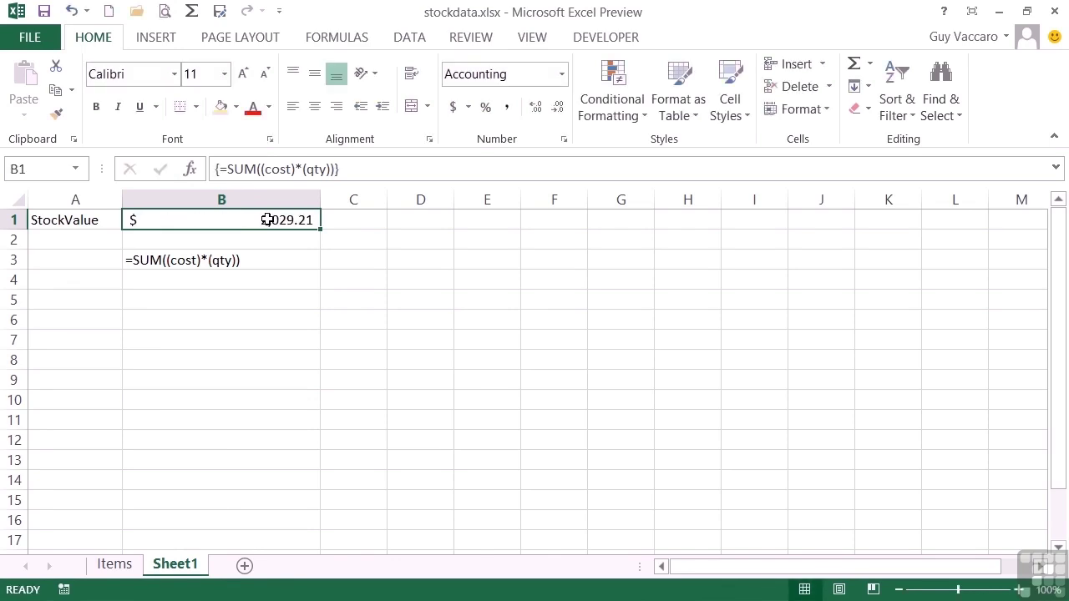